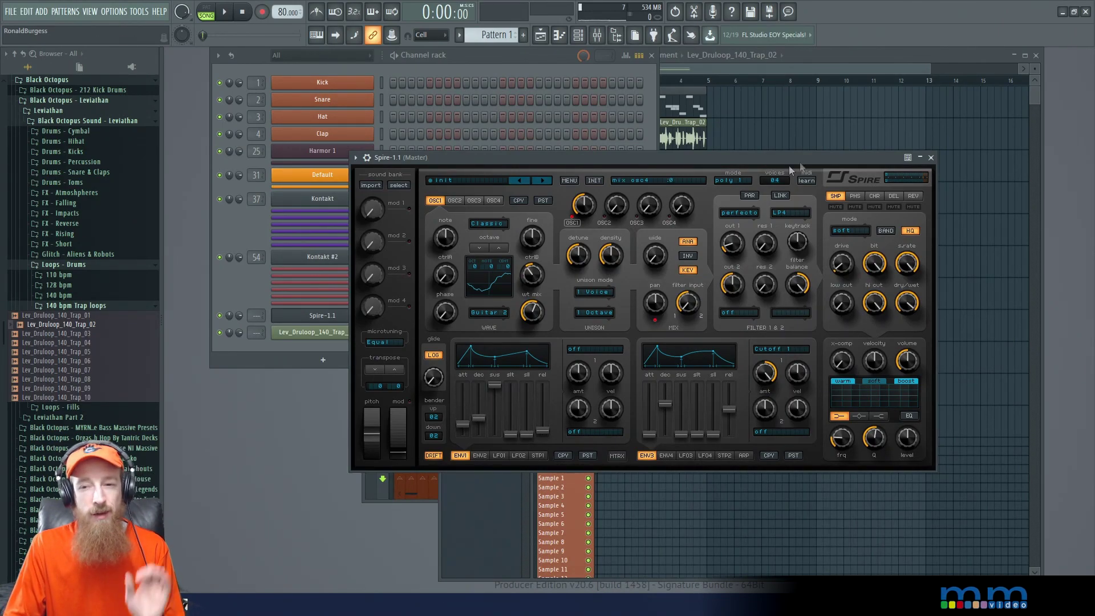
# Step: Arrange the windows so the Spire synth sits in front of the playlist
pyautogui.moveTo(801, 162); pyautogui.dragTo(819, 176)
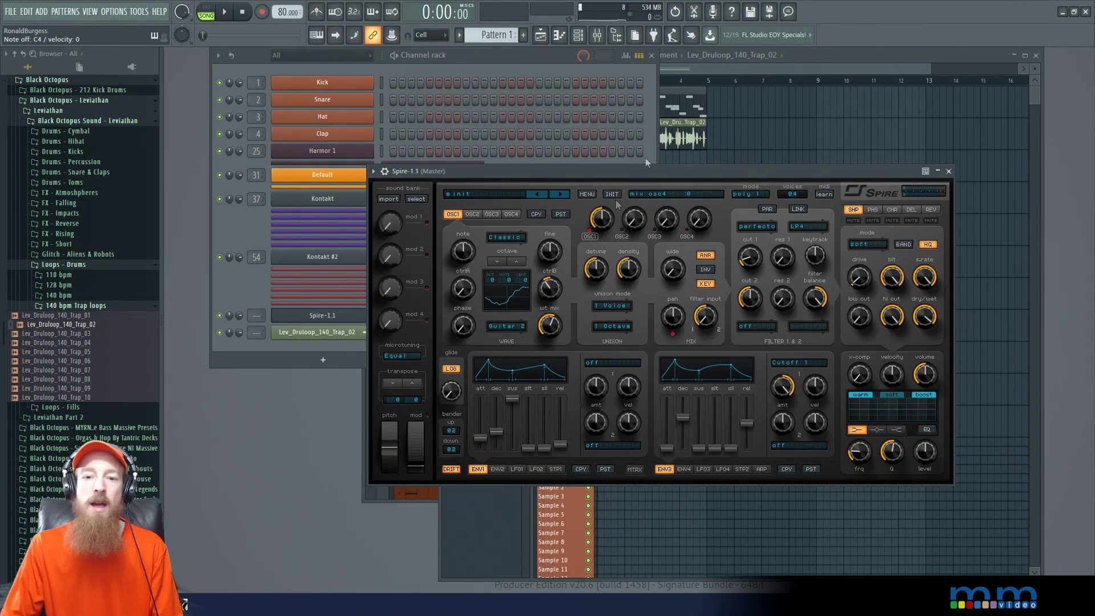
pyautogui.click(707, 87)
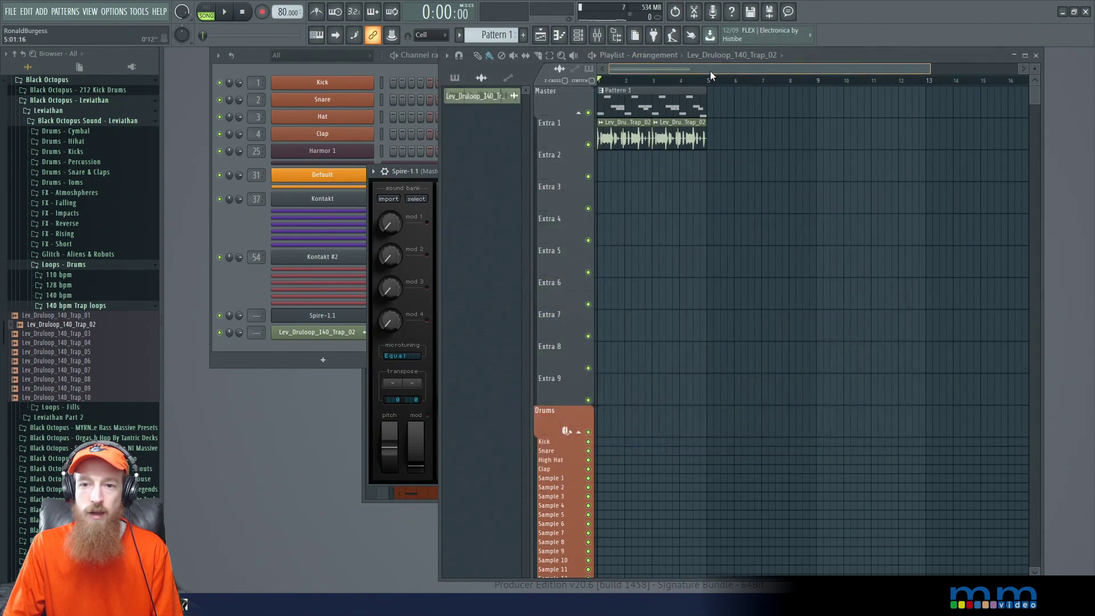
pyautogui.click(430, 176)
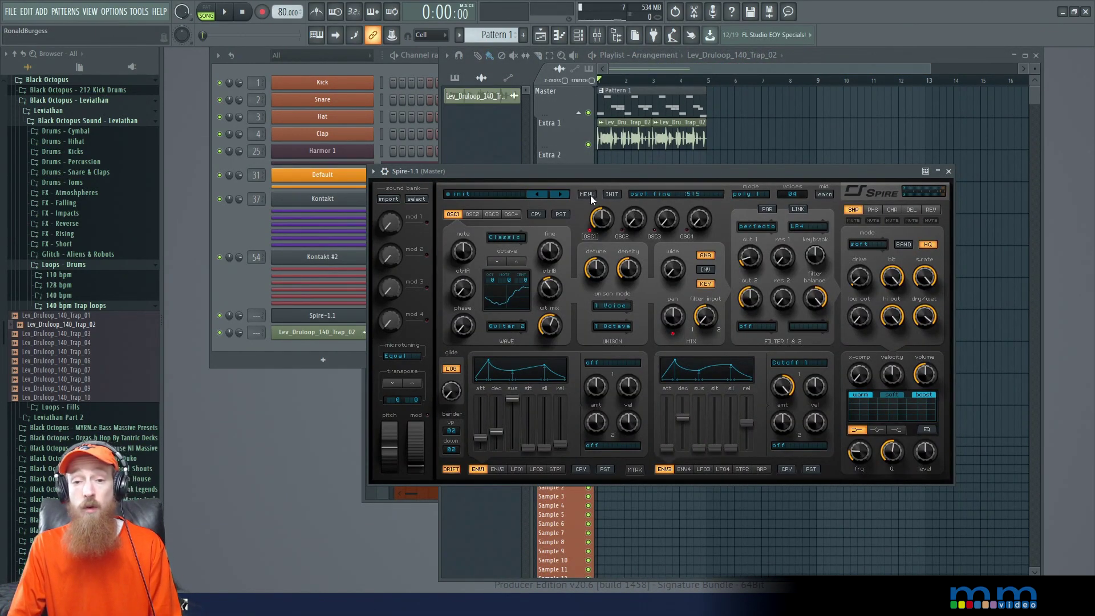
pyautogui.moveTo(628, 169); pyautogui.dragTo(621, 161)
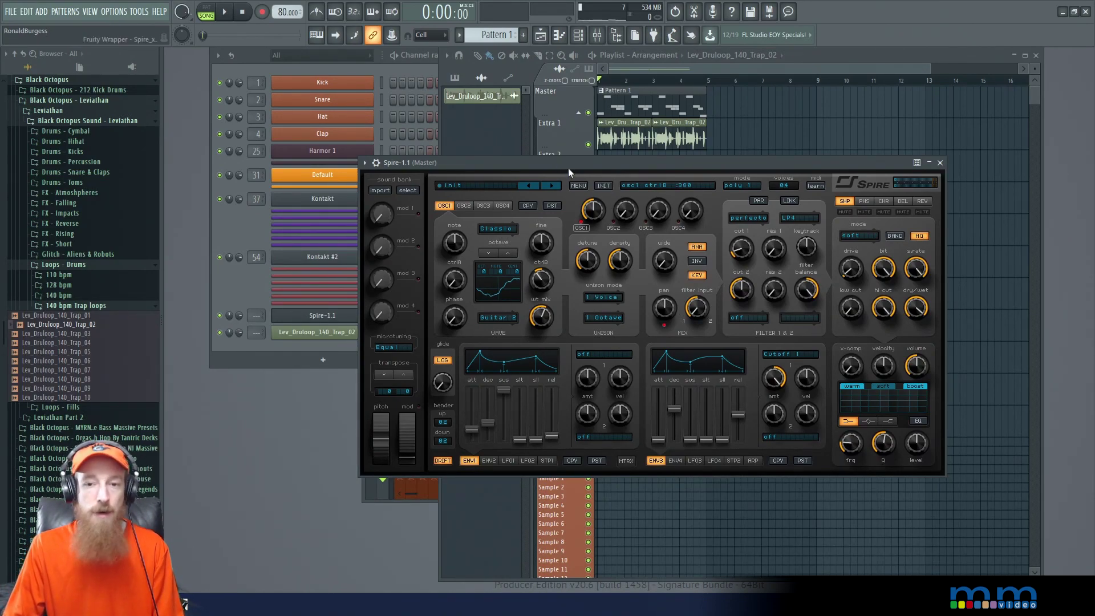
# Step: Play the pattern and audition oscillator 1 waves Guitar 1, Guitar 3 and Oboe
pyautogui.press('space')
pyautogui.click(501, 316)
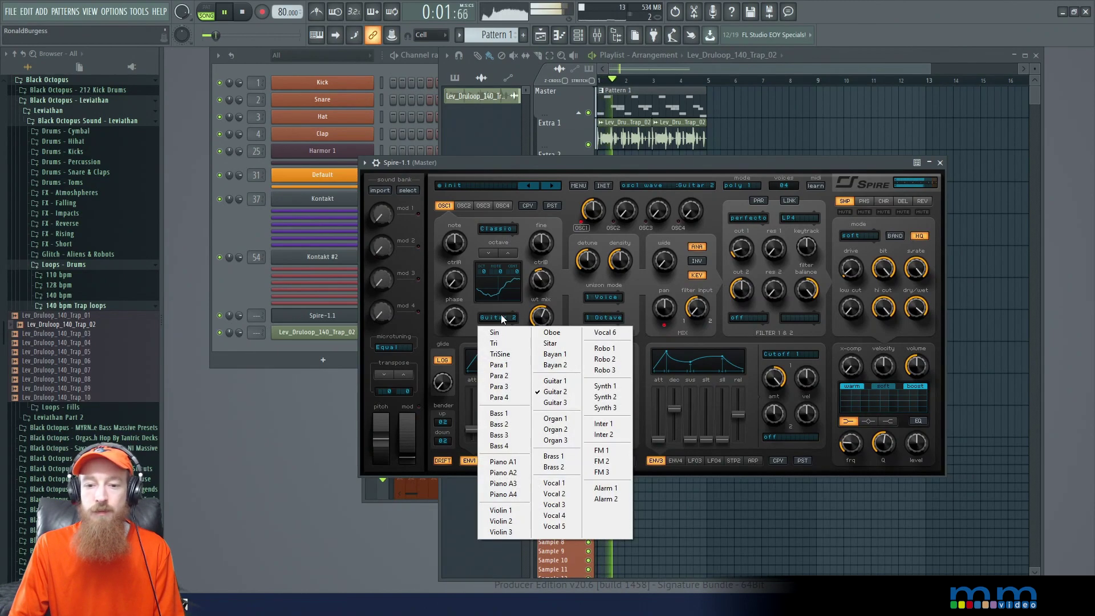
pyautogui.click(553, 380)
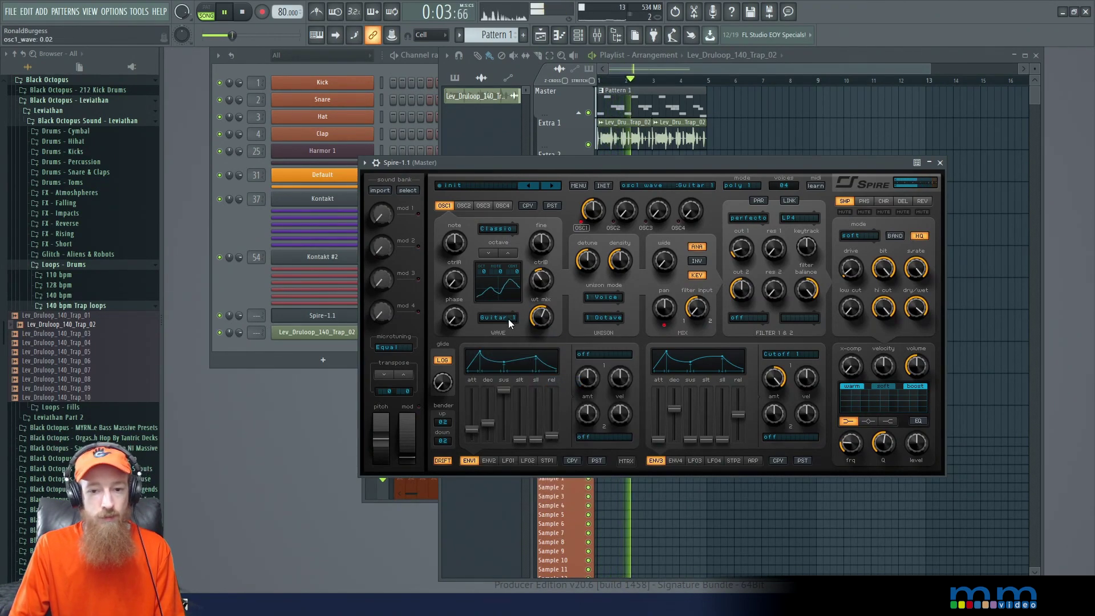
pyautogui.click(494, 317)
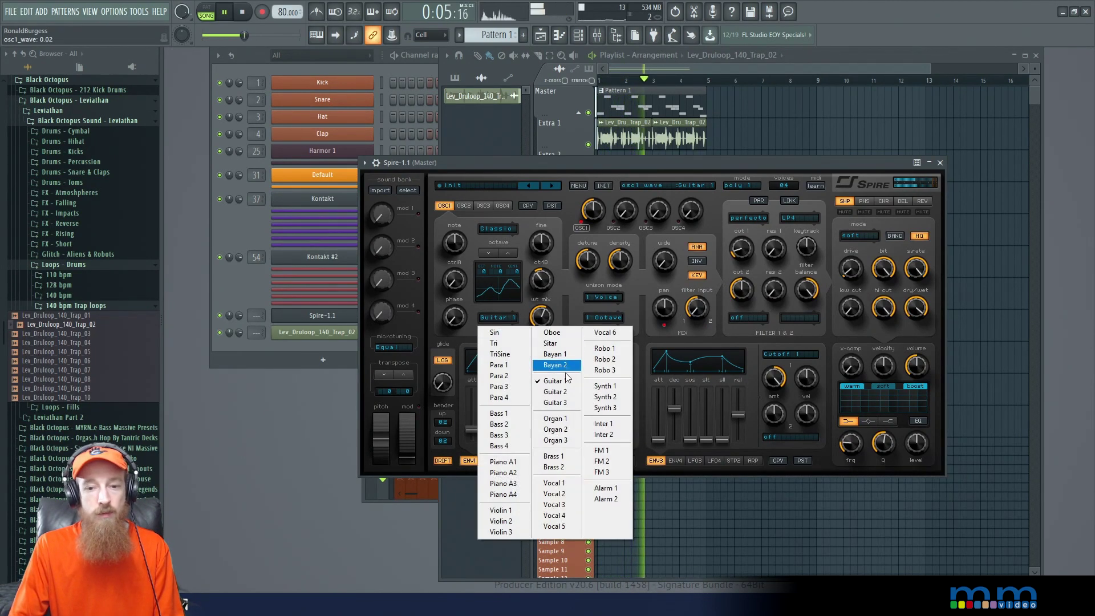
pyautogui.click(570, 402)
pyautogui.click(504, 318)
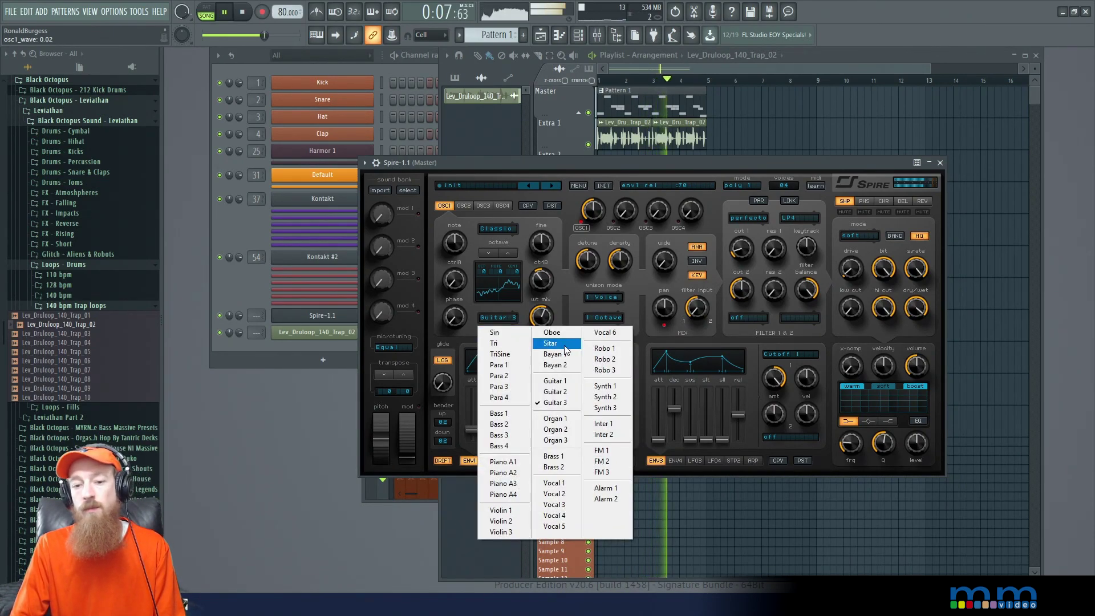
pyautogui.click(550, 333)
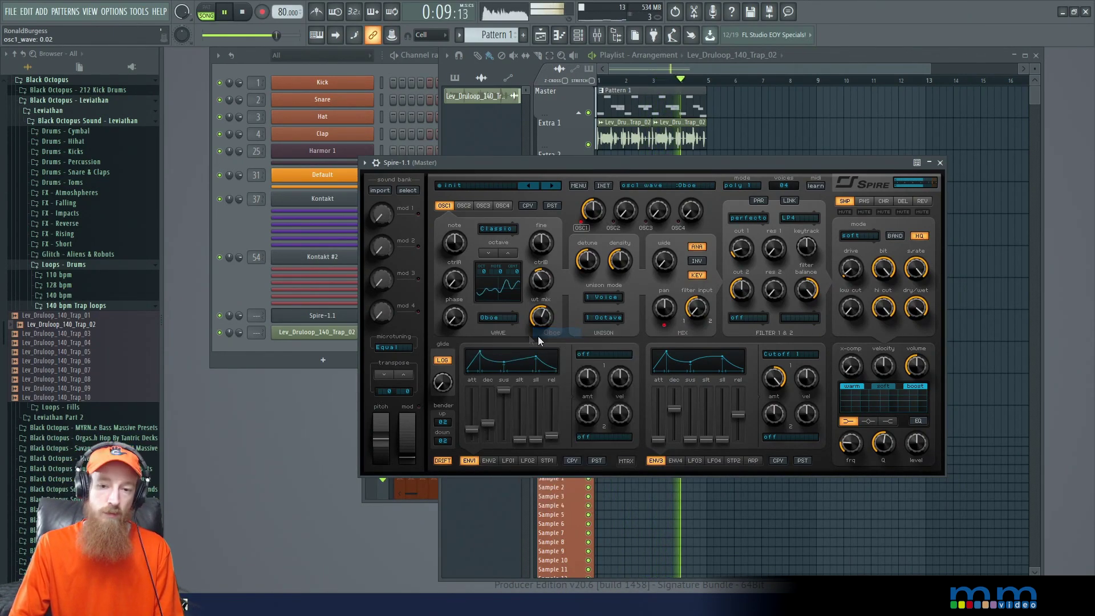
# Step: Try Vocal 6, Vocal 3 and Vocal 1 on oscillator 1, return to Guitar 2, and stop playback
pyautogui.click(502, 320)
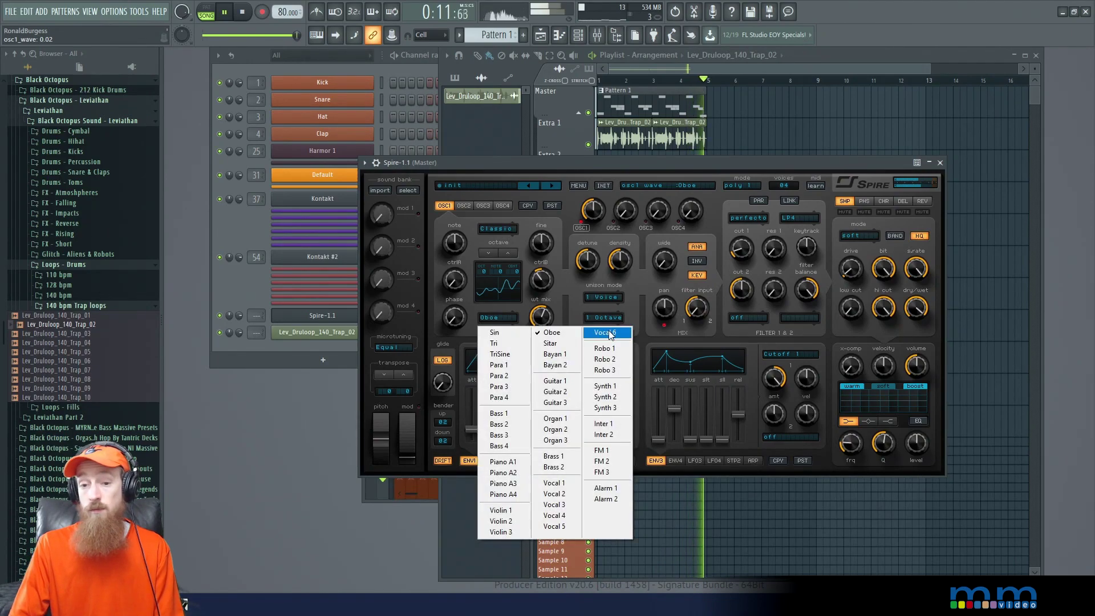
pyautogui.click(607, 333)
pyautogui.click(504, 317)
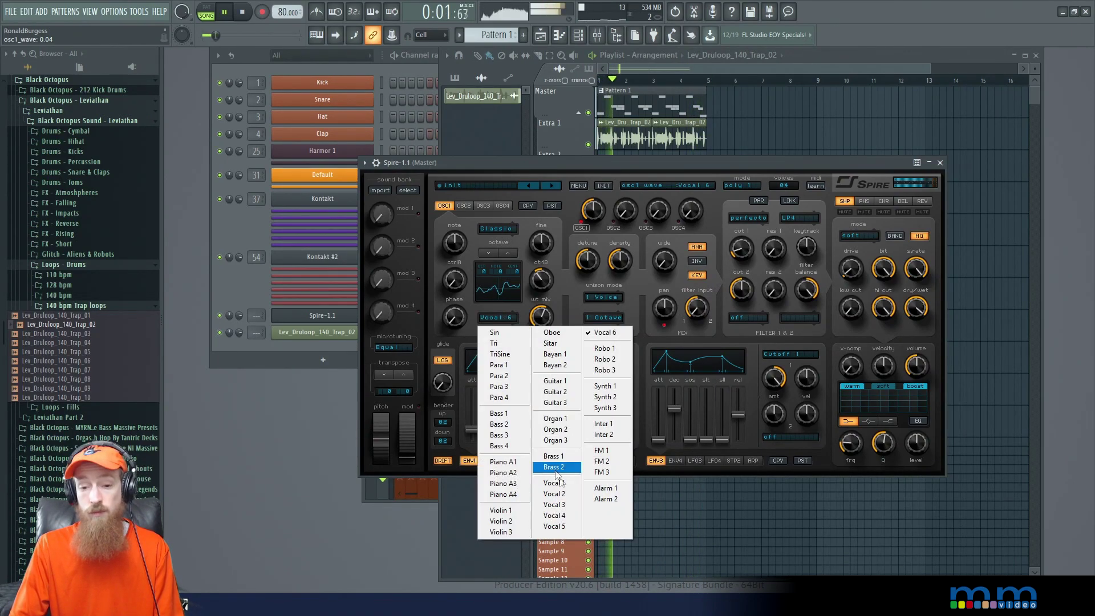
pyautogui.click(553, 504)
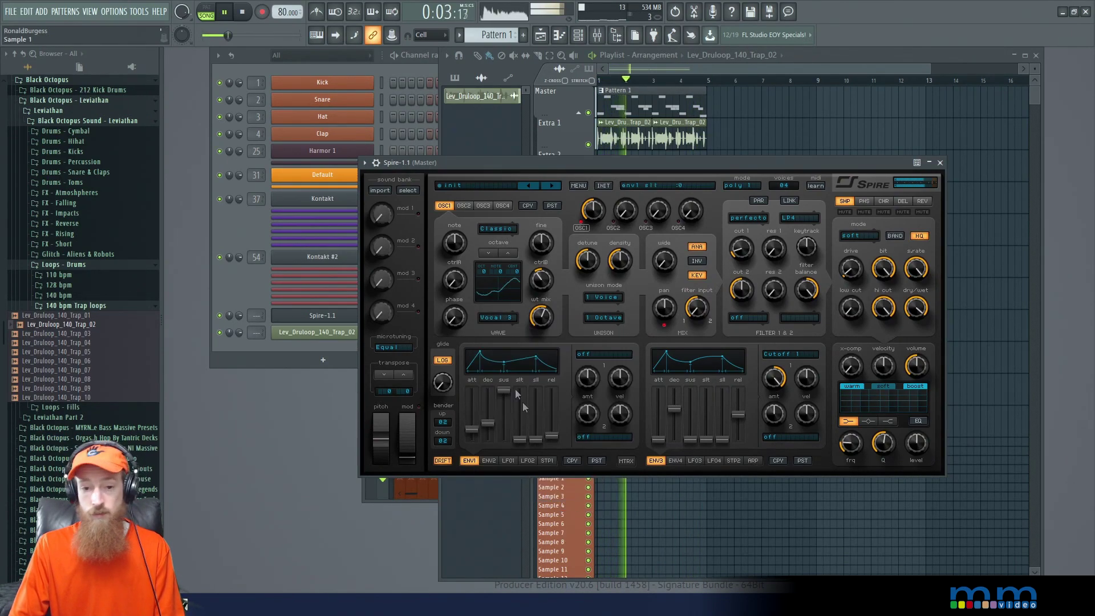
pyautogui.click(505, 321)
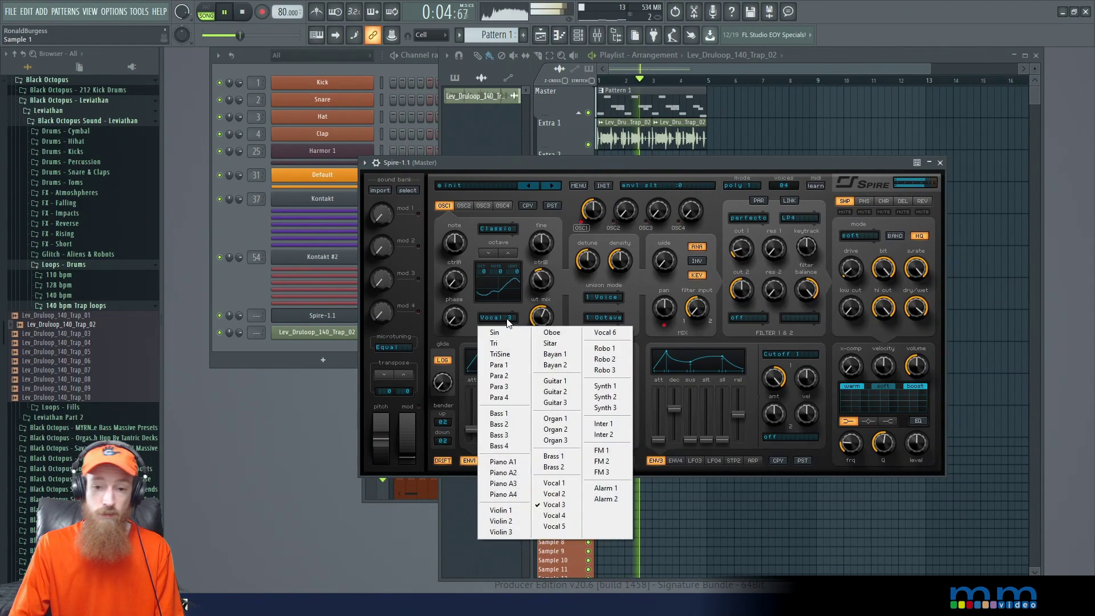
pyautogui.click(554, 482)
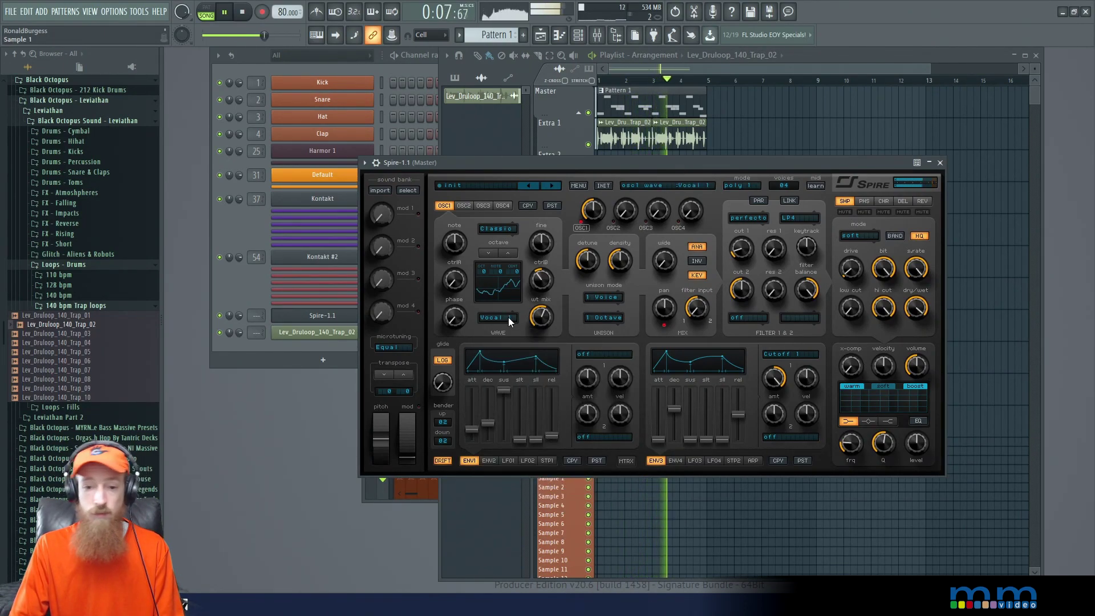
pyautogui.click(494, 319)
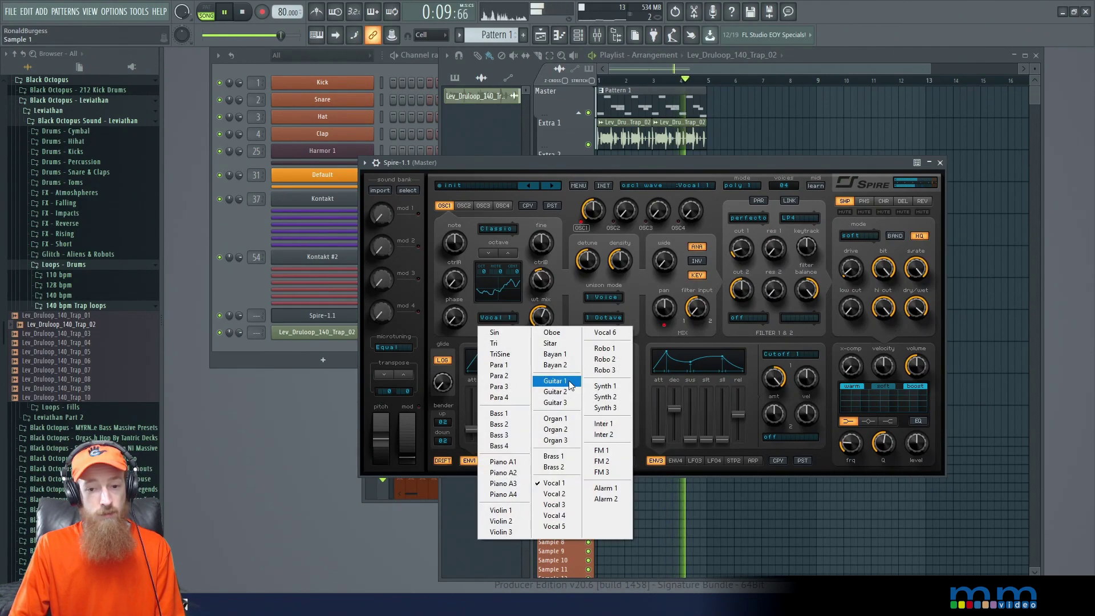
pyautogui.click(555, 392)
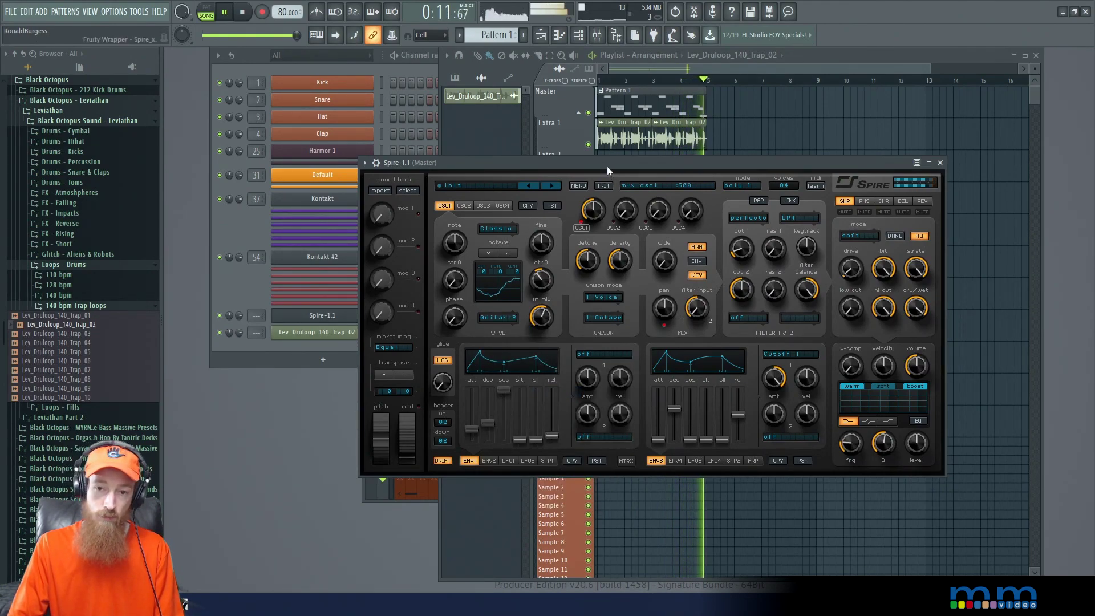
pyautogui.press('space')
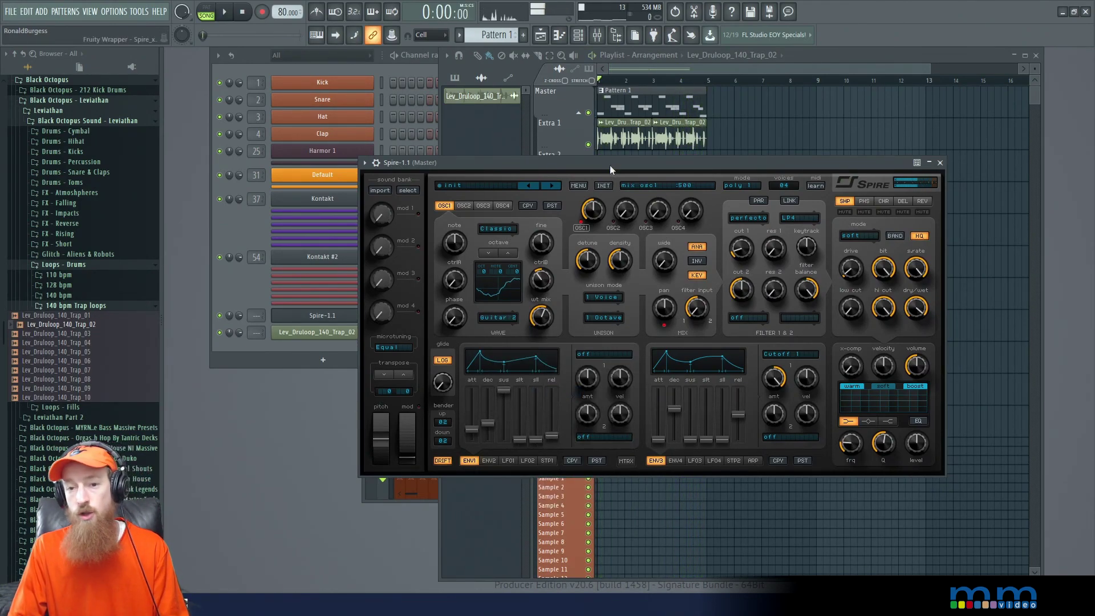
# Step: Close the first Spire window and position the new Spire-1.1 #2 window showing SQ Chester
pyautogui.moveTo(615, 159); pyautogui.dragTo(617, 135)
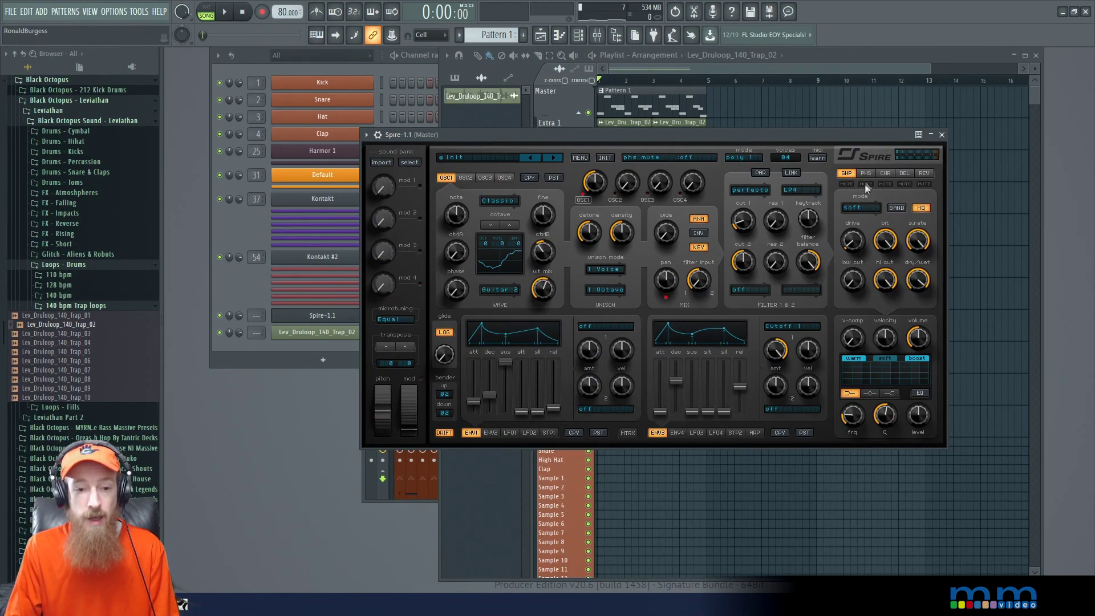
pyautogui.click(322, 315)
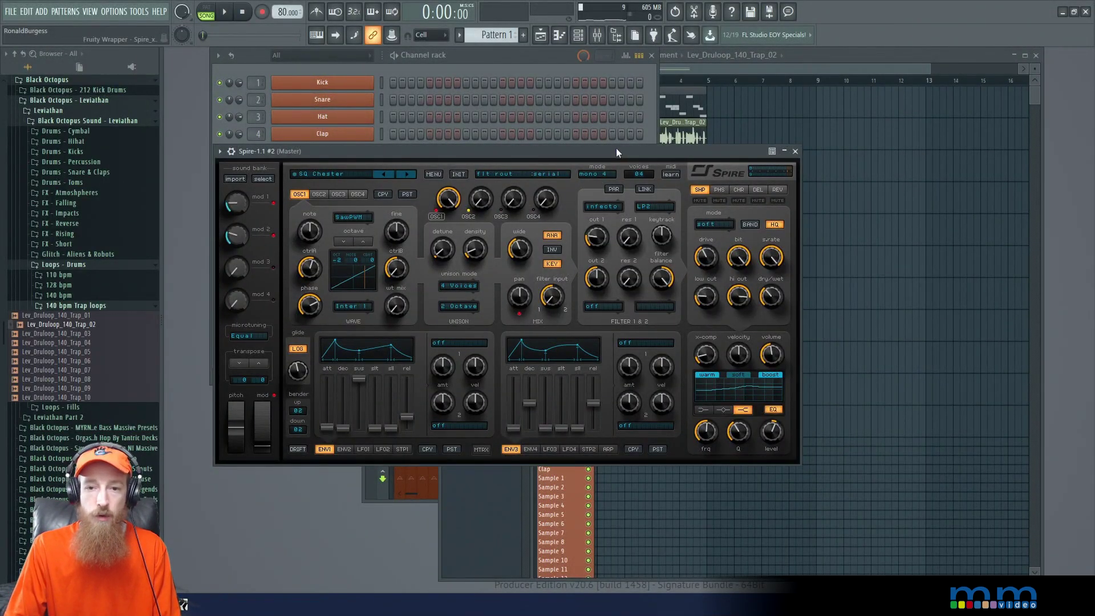
pyautogui.moveTo(615, 149); pyautogui.dragTo(712, 126)
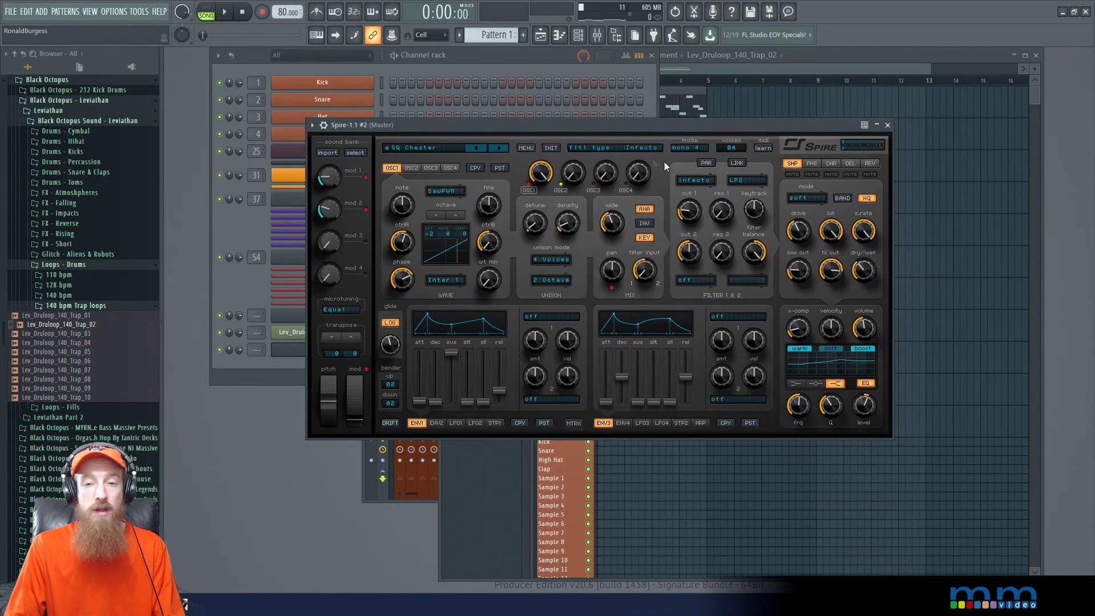
# Step: Load Spire #2's INIT patch and raise oscillator 1's wavetable mix to 0.46
pyautogui.click(550, 150)
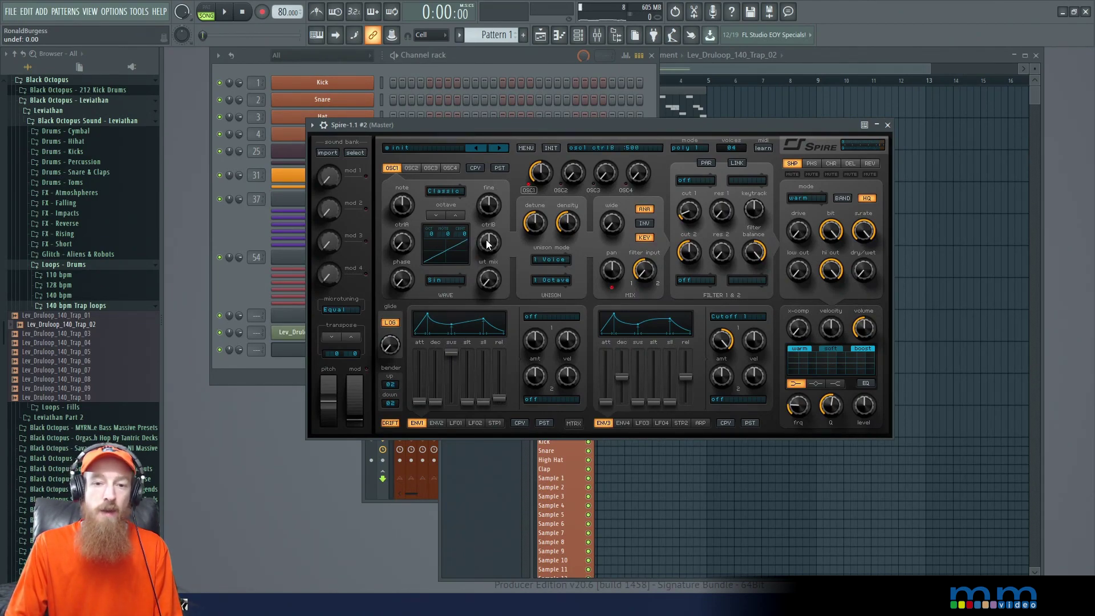
pyautogui.moveTo(487, 282); pyautogui.dragTo(484, 227)
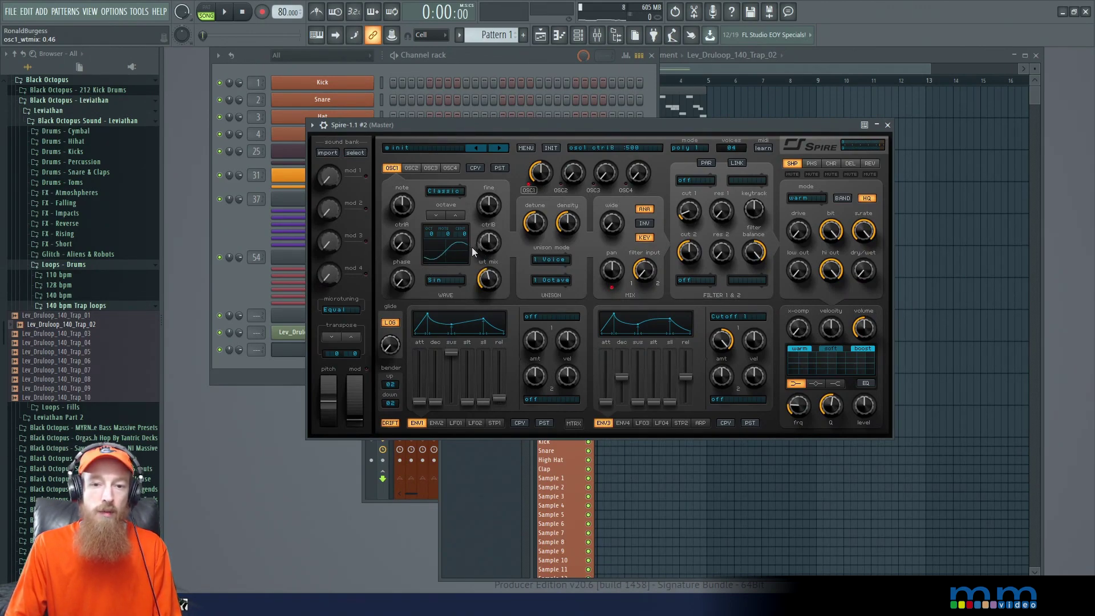
# Step: Tweak oscillator 1's wavetable mix to 225 and ctrl B to maximum, then back near 910
pyautogui.moveTo(488, 279); pyautogui.dragTo(494, 348)
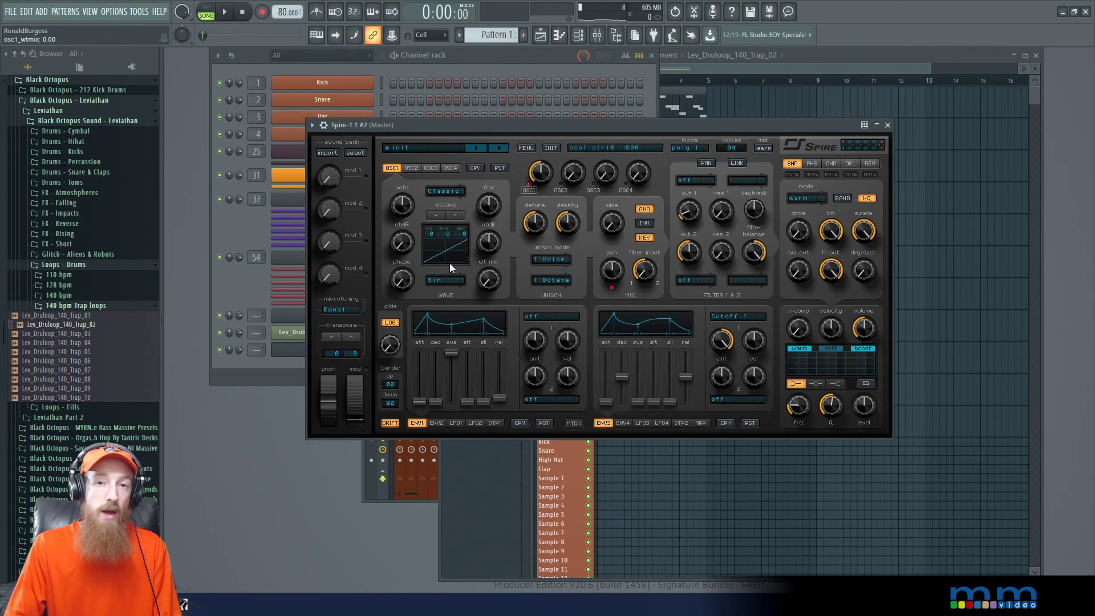
pyautogui.moveTo(488, 245); pyautogui.dragTo(485, 265)
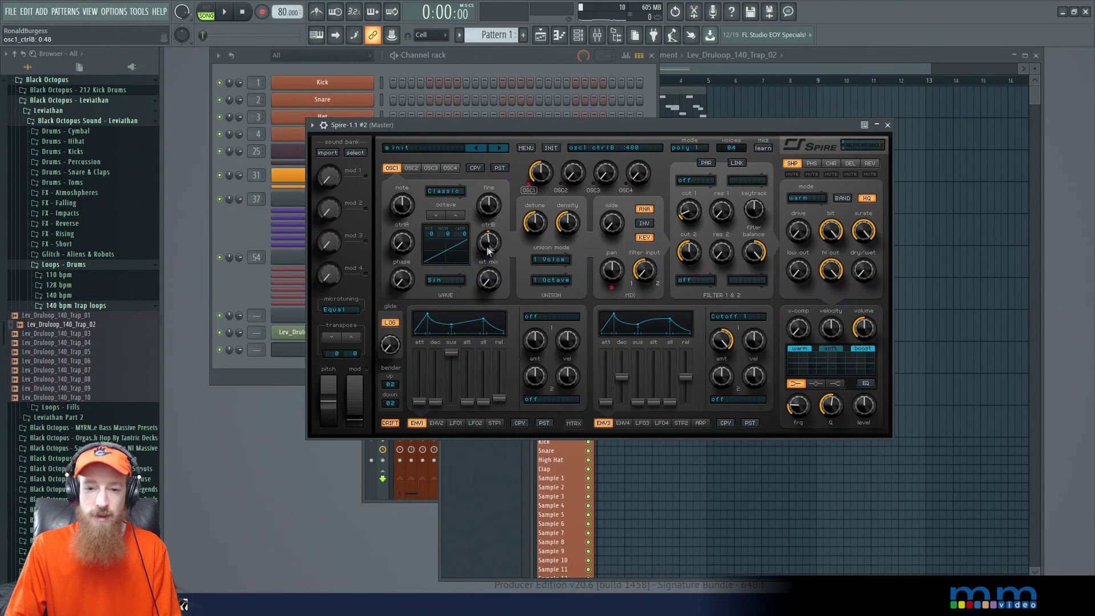
pyautogui.moveTo(488, 278); pyautogui.dragTo(480, 81)
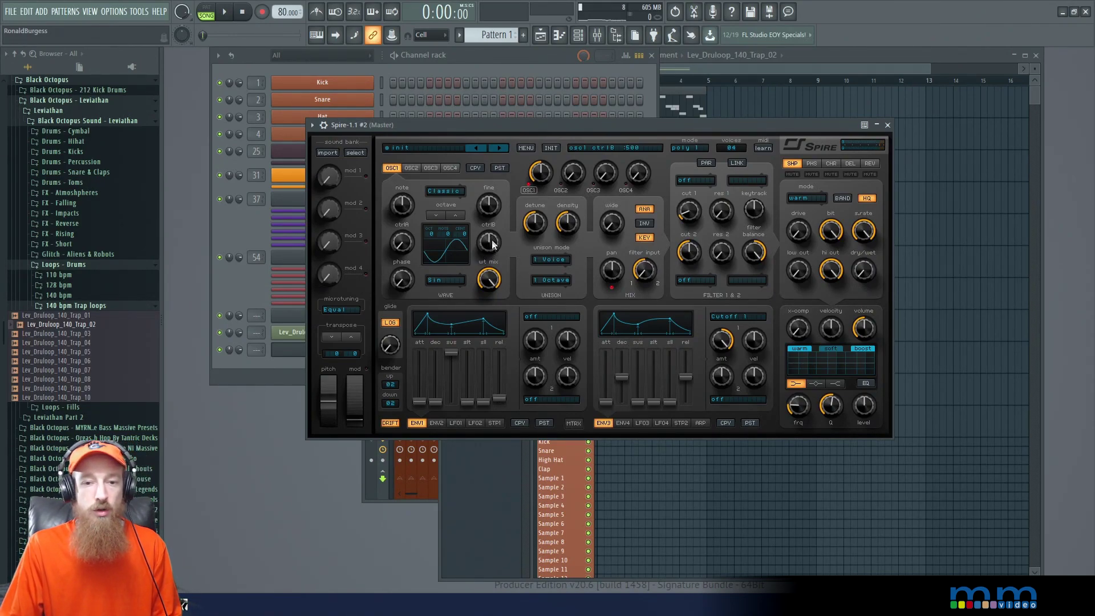
pyautogui.moveTo(490, 245)
pyautogui.mouseDown()
pyautogui.moveTo(505, 335)
pyautogui.moveTo(483, 167)
pyautogui.moveTo(488, 256)
pyautogui.mouseUp()
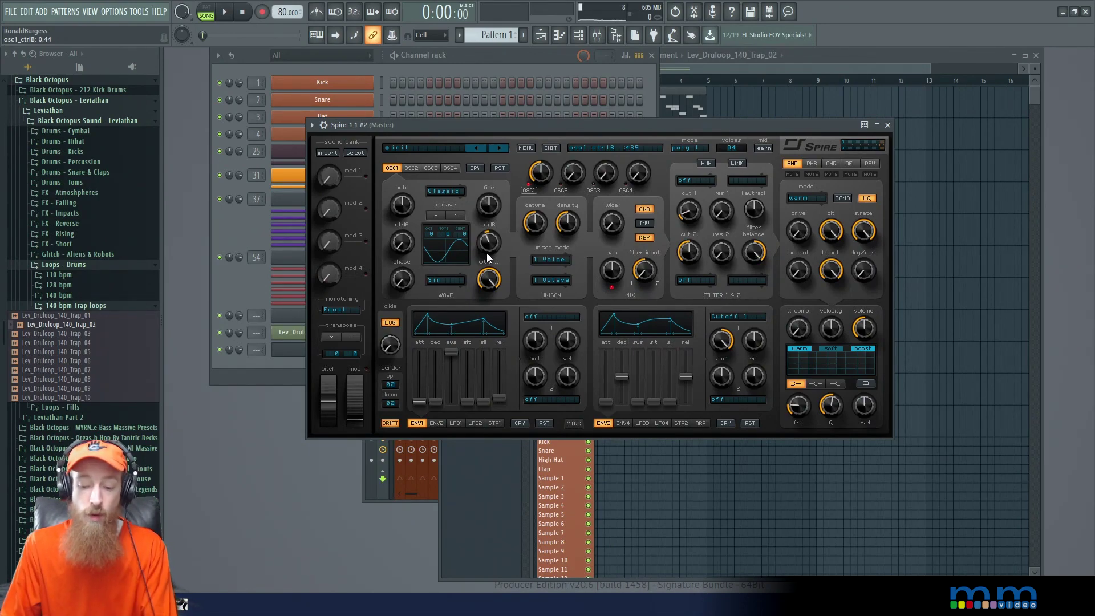
pyautogui.moveTo(487, 258); pyautogui.dragTo(530, 186)
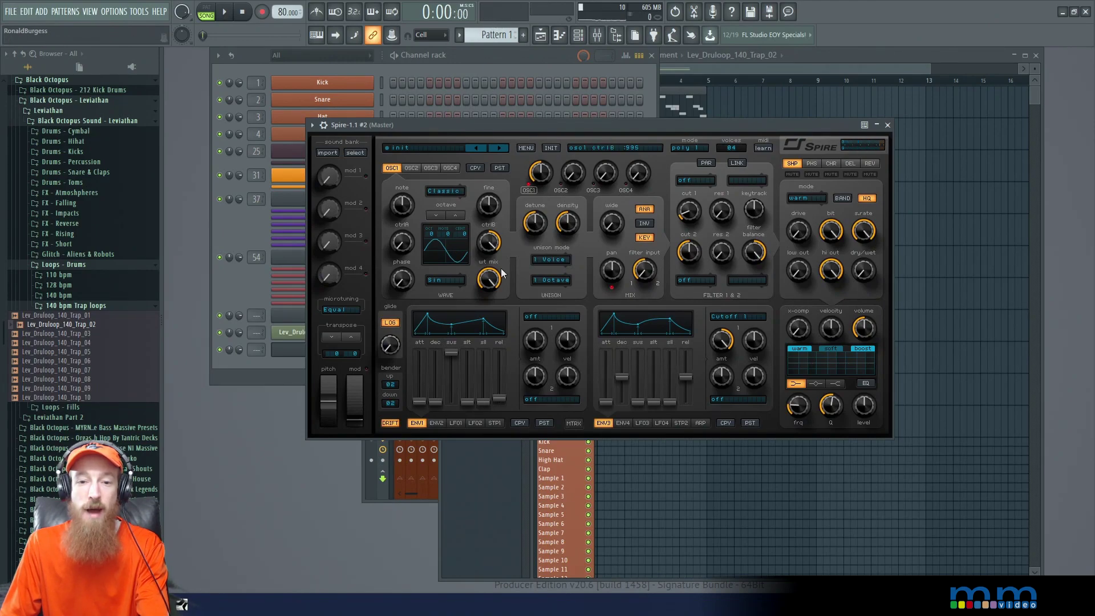
pyautogui.moveTo(487, 245); pyautogui.dragTo(466, 268)
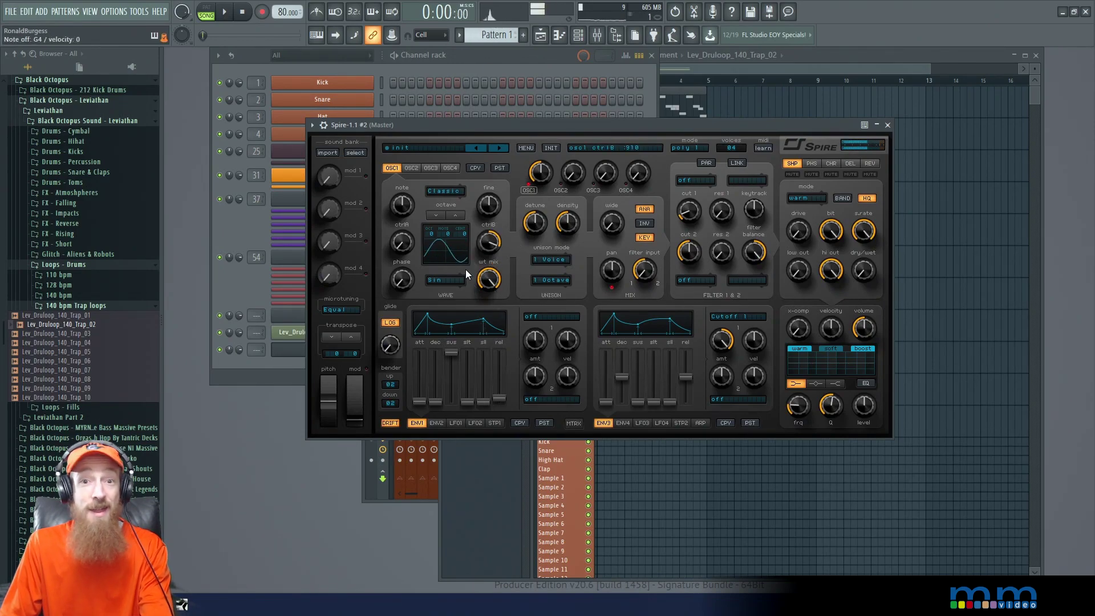
# Step: Reset oscillator 1's ctrl B to 500, then settle it slightly below centre
pyautogui.doubleClick(488, 243)
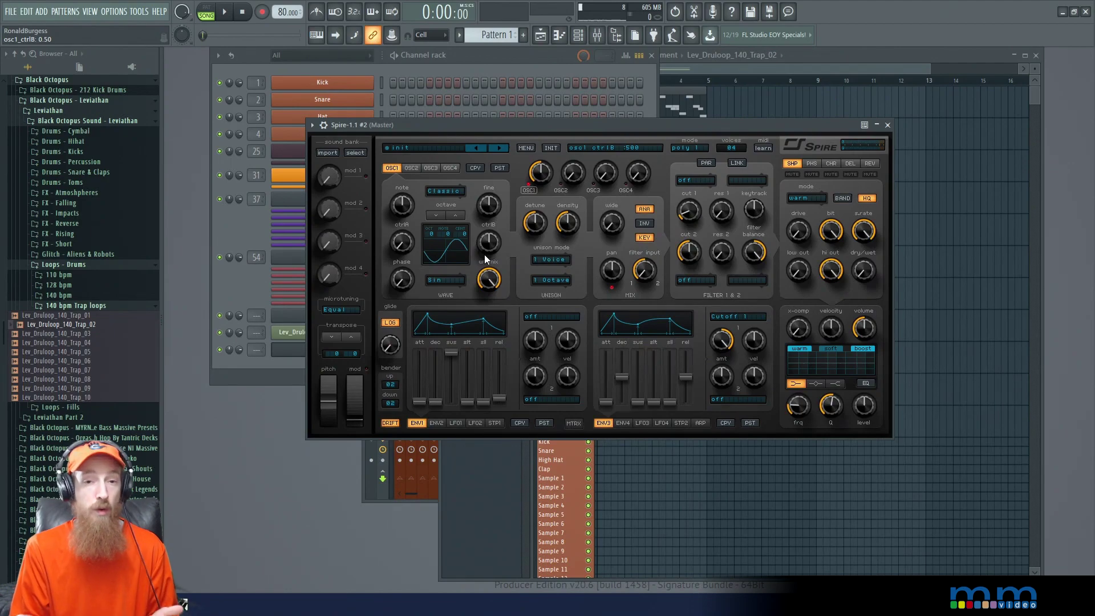
pyautogui.moveTo(486, 246); pyautogui.dragTo(436, 260)
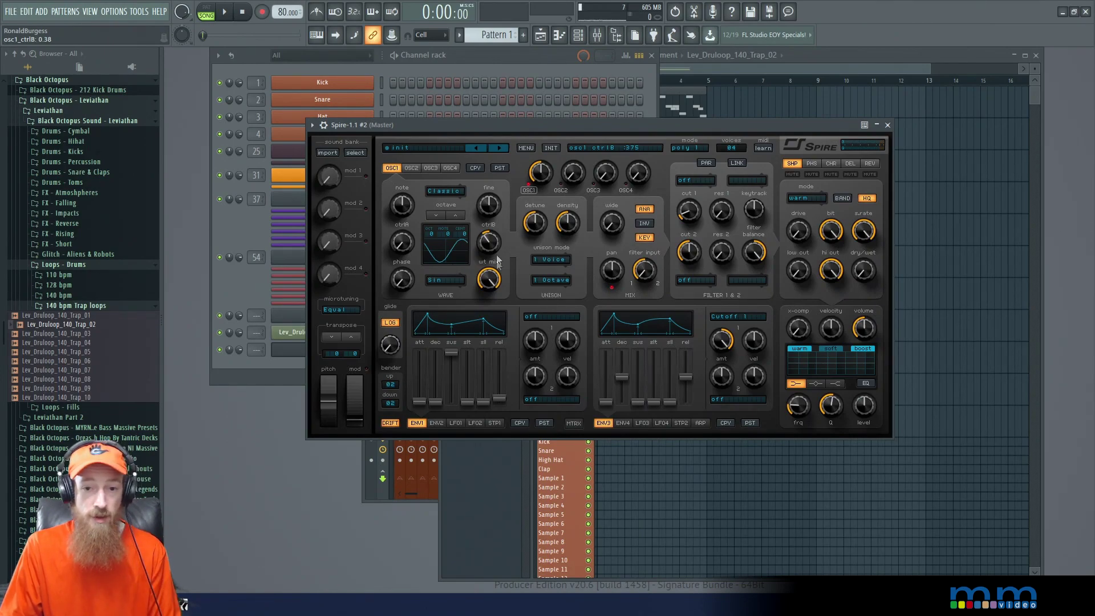
pyautogui.moveTo(489, 246)
pyautogui.mouseDown()
pyautogui.moveTo(493, 226)
pyautogui.moveTo(494, 244)
pyautogui.mouseUp()
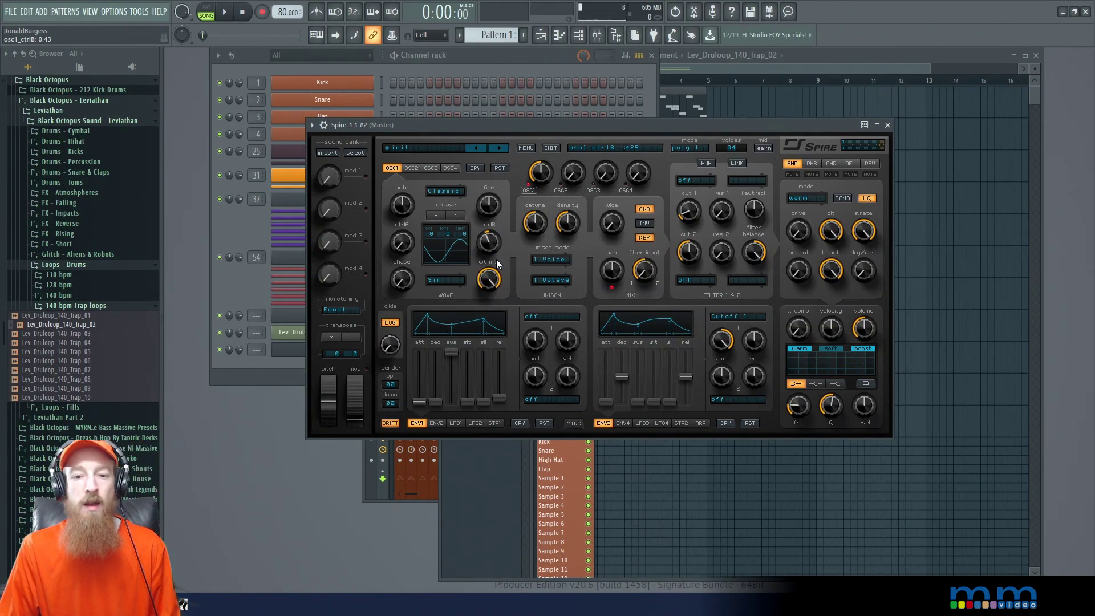
pyautogui.moveTo(482, 247); pyautogui.dragTo(499, 281)
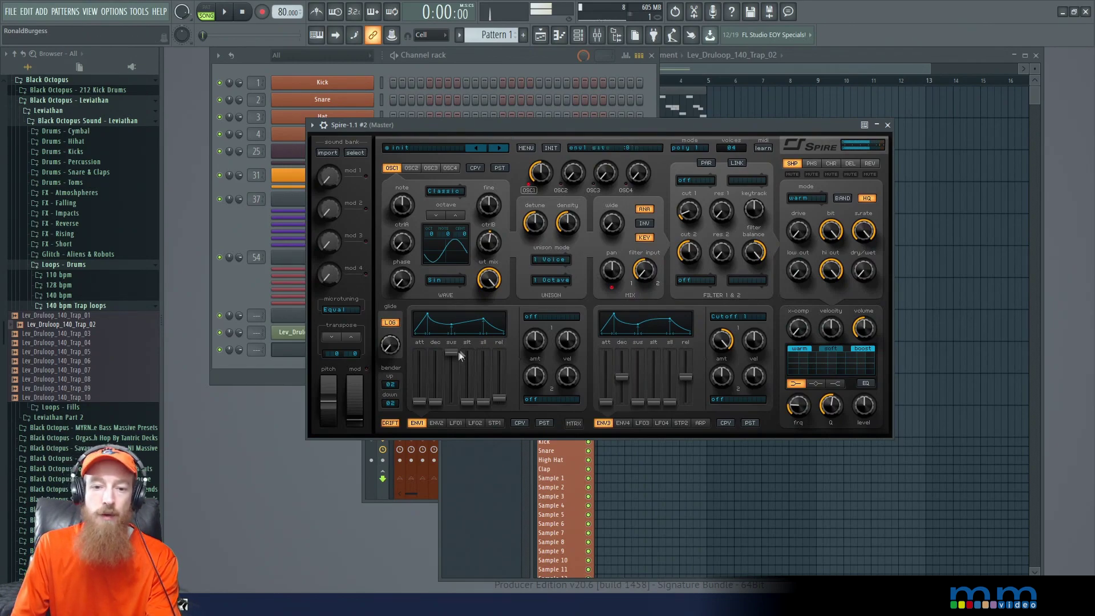
pyautogui.moveTo(460, 355); pyautogui.dragTo(451, 315)
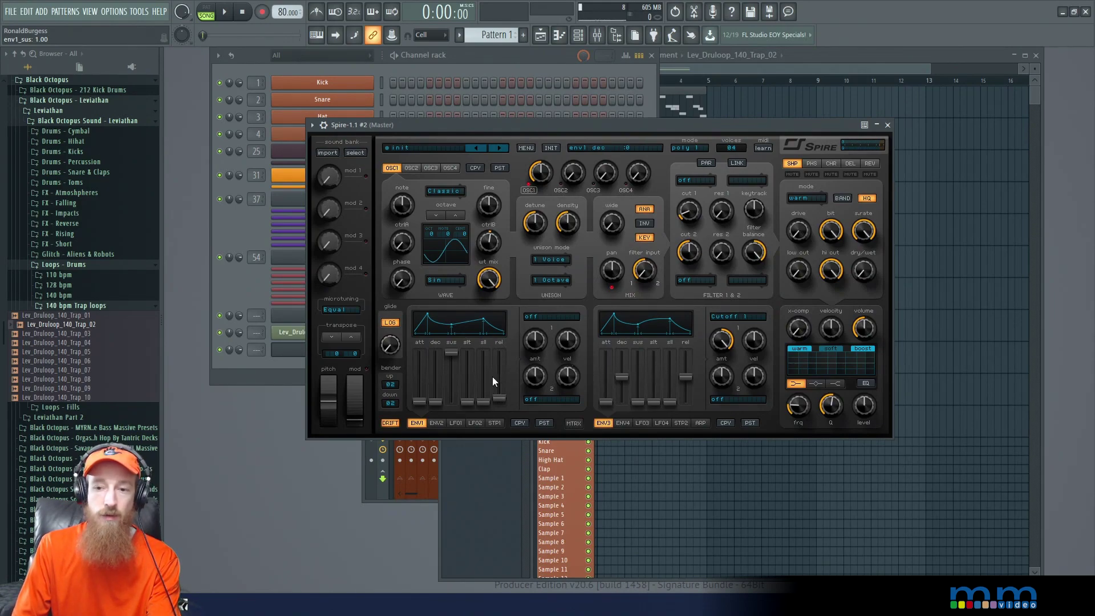
# Step: Set envelope 1's modulation destination to Osc1 CtrlB
pyautogui.click(545, 317)
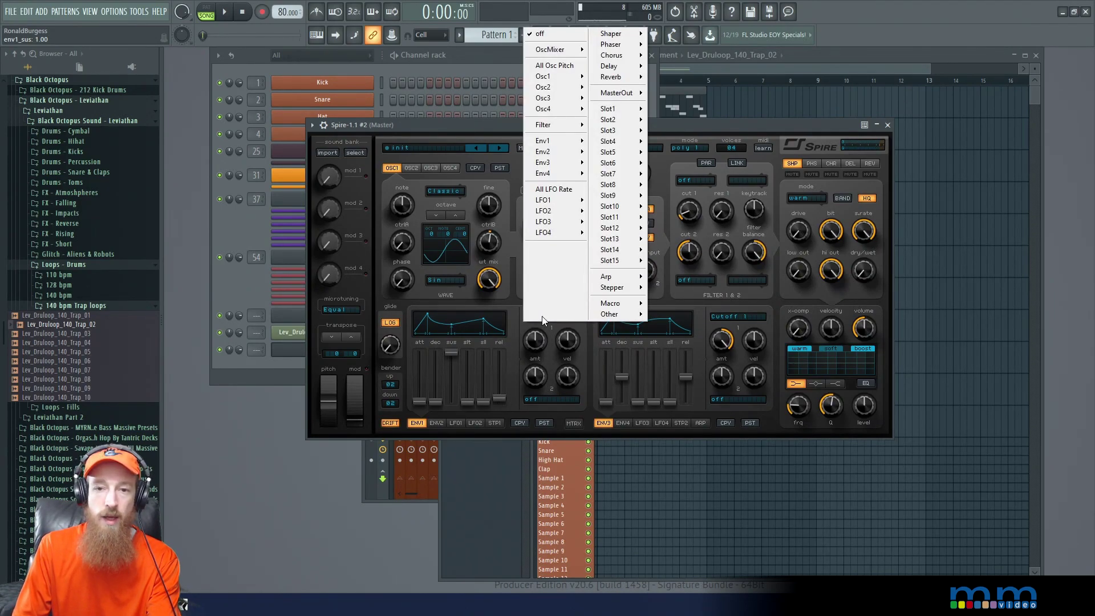
pyautogui.click(535, 324)
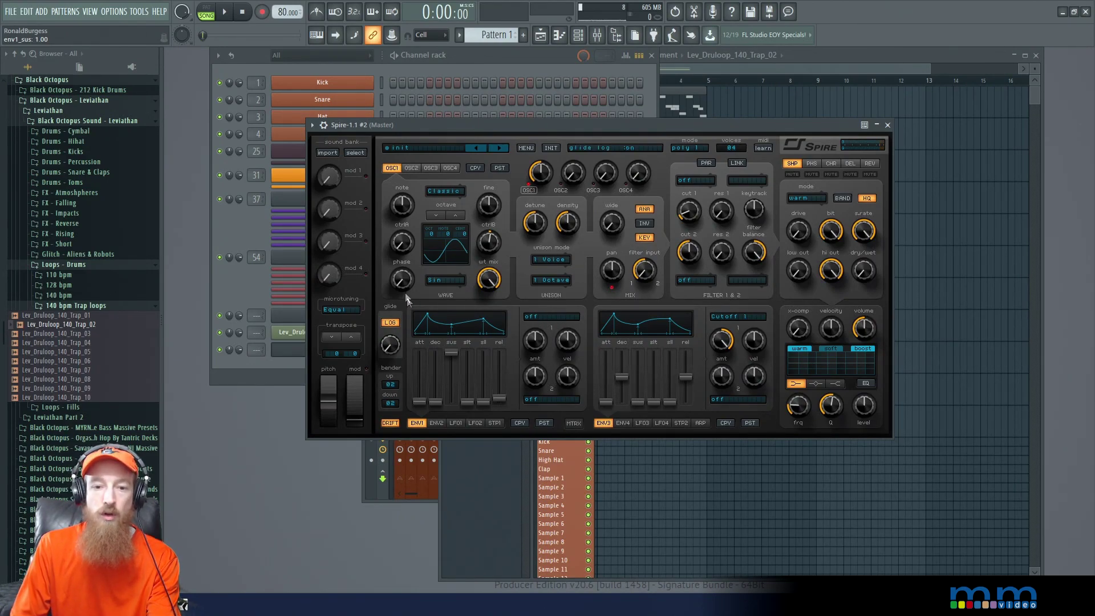
pyautogui.click(535, 316)
pyautogui.moveTo(548, 77)
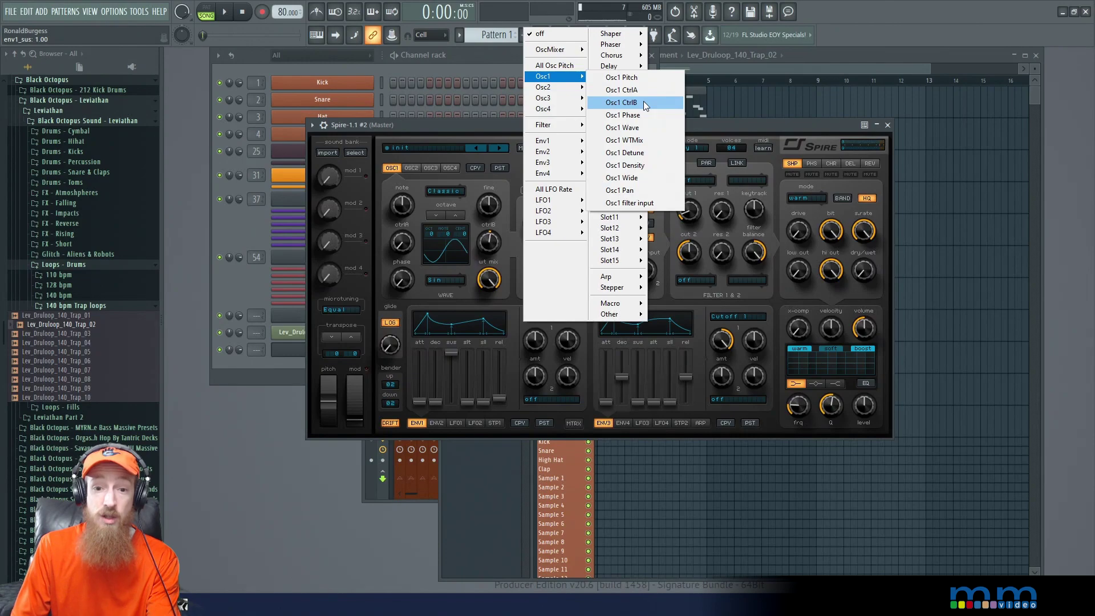
pyautogui.click(643, 102)
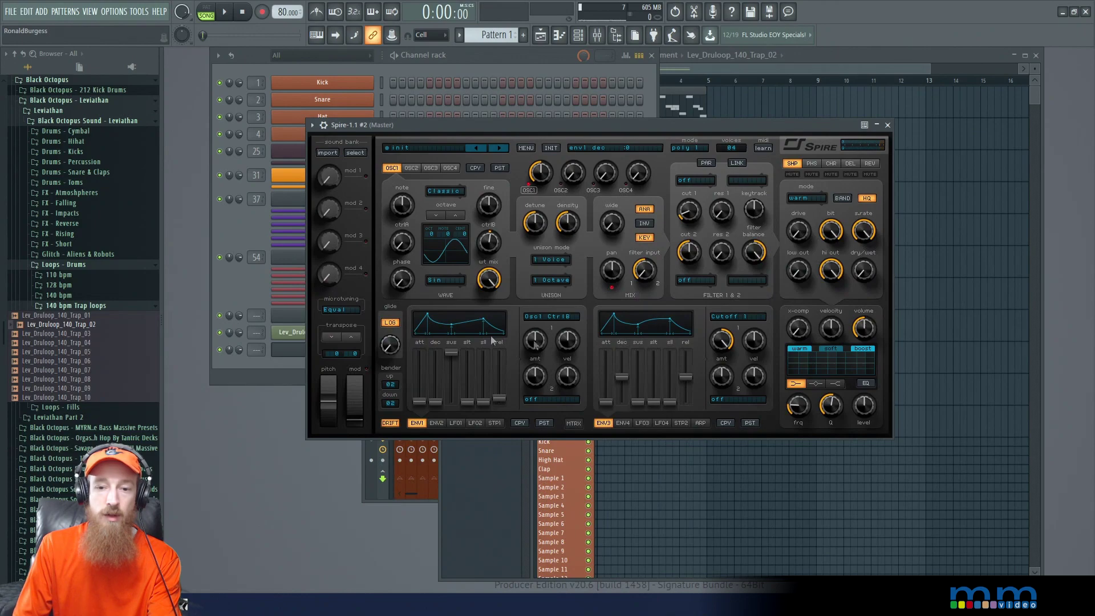
# Step: Turn envelope 1's amount up to 1000 and oscillator 1's ctrl B to about 598
pyautogui.scroll(5, 535, 342)
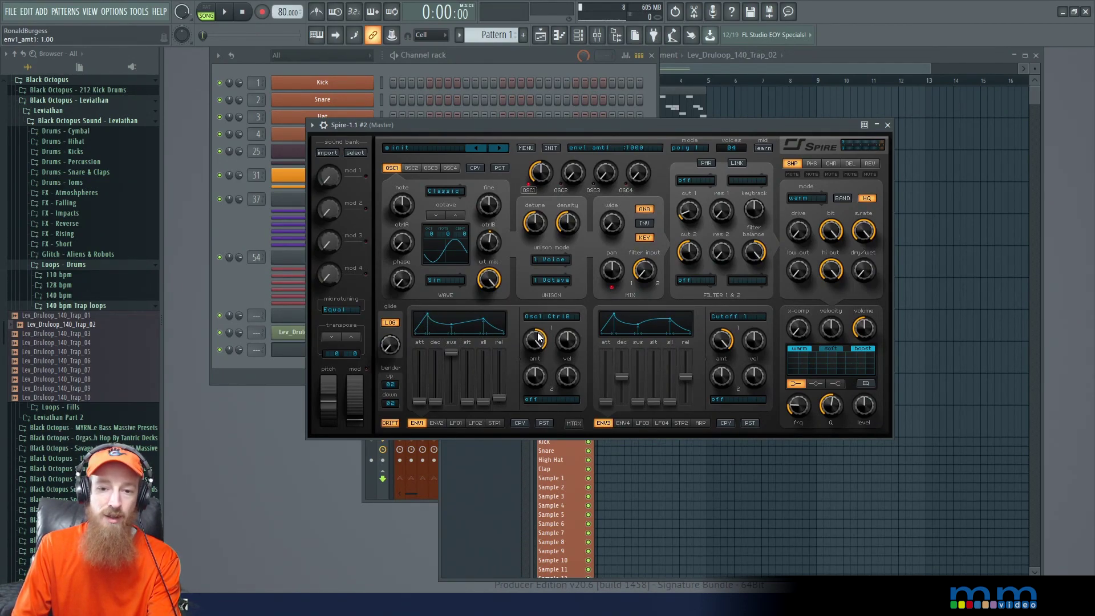
pyautogui.moveTo(490, 255)
pyautogui.mouseDown()
pyautogui.moveTo(492, 243)
pyautogui.moveTo(497, 263)
pyautogui.mouseUp()
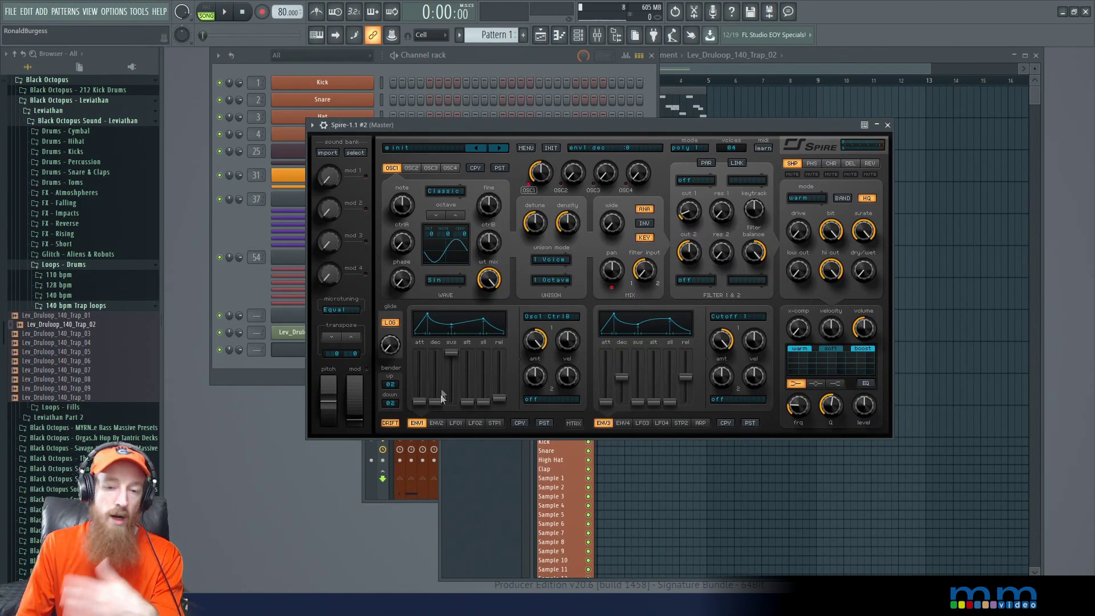
# Step: Set envelope 1 decay to about 494, sustain to 0, and attack to about 46
pyautogui.moveTo(435, 403); pyautogui.dragTo(440, 378)
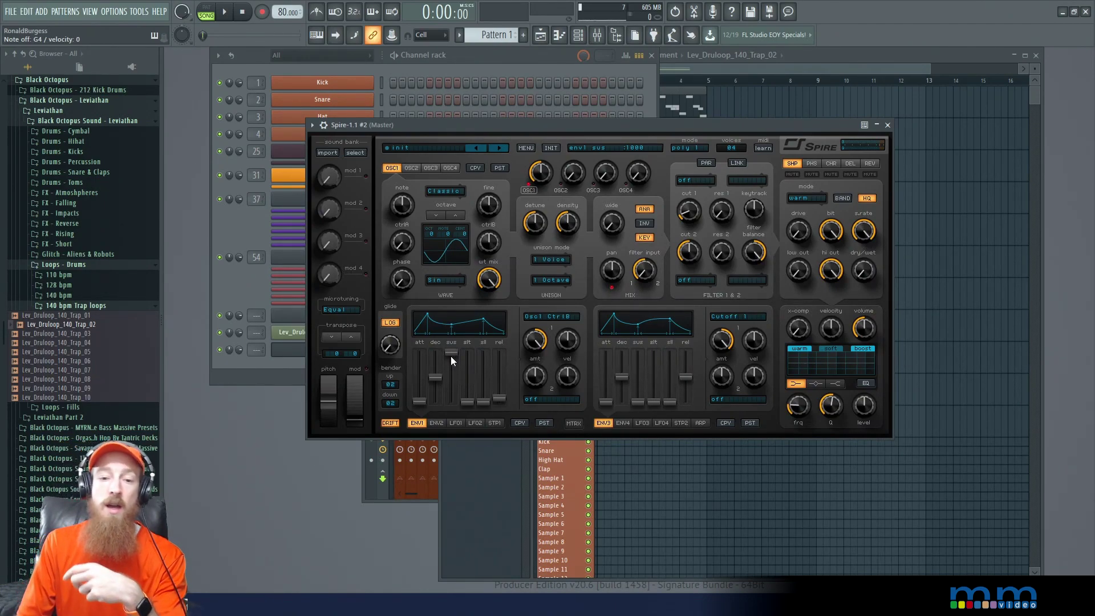
pyautogui.moveTo(450, 356); pyautogui.dragTo(451, 410)
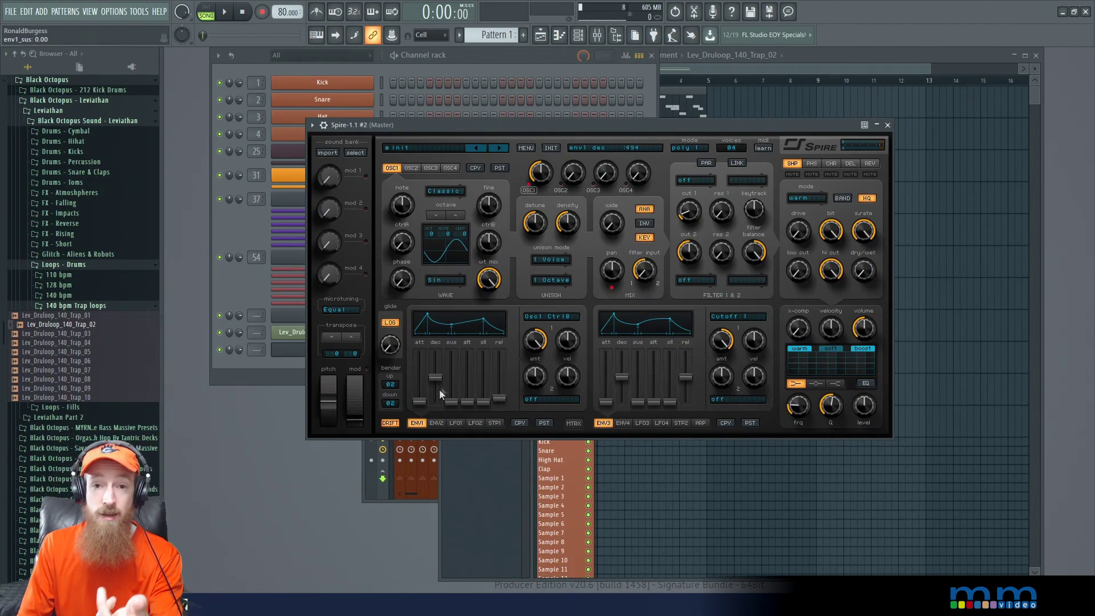
pyautogui.moveTo(416, 402); pyautogui.dragTo(418, 399)
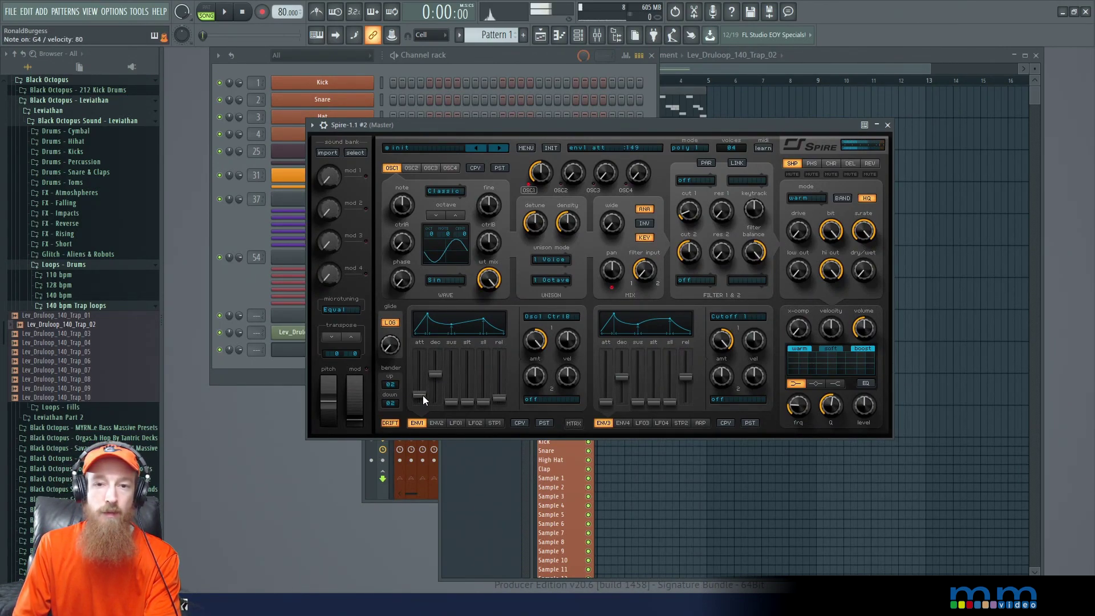
# Step: Lengthen envelope 1's attack slightly and set oscillator 1's ctrl B to 245
pyautogui.moveTo(422, 395)
pyautogui.mouseDown()
pyautogui.moveTo(433, 379)
pyautogui.moveTo(422, 398)
pyautogui.mouseUp()
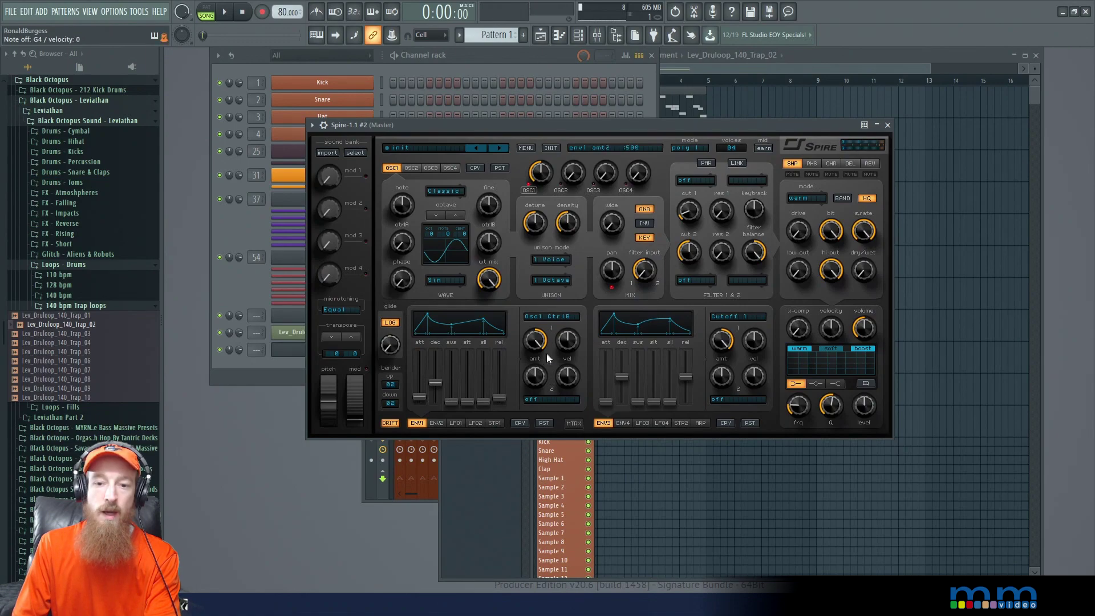
pyautogui.moveTo(488, 242); pyautogui.dragTo(488, 254)
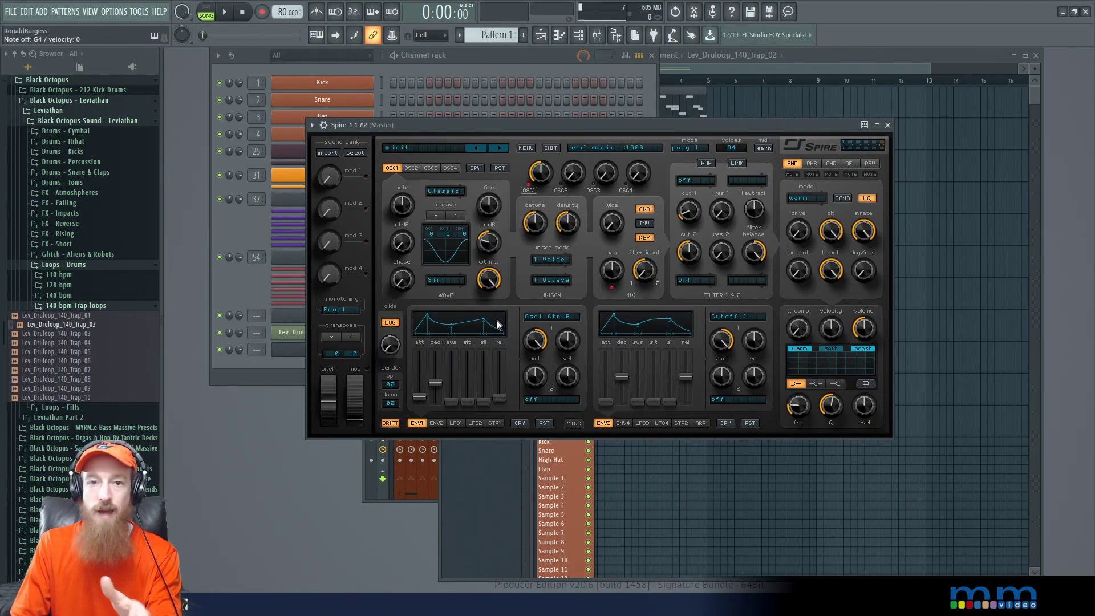
# Step: Nudge envelope 1's attack, then lower its amount from 1000 to 500 and about a quarter
pyautogui.moveTo(421, 395); pyautogui.dragTo(425, 391)
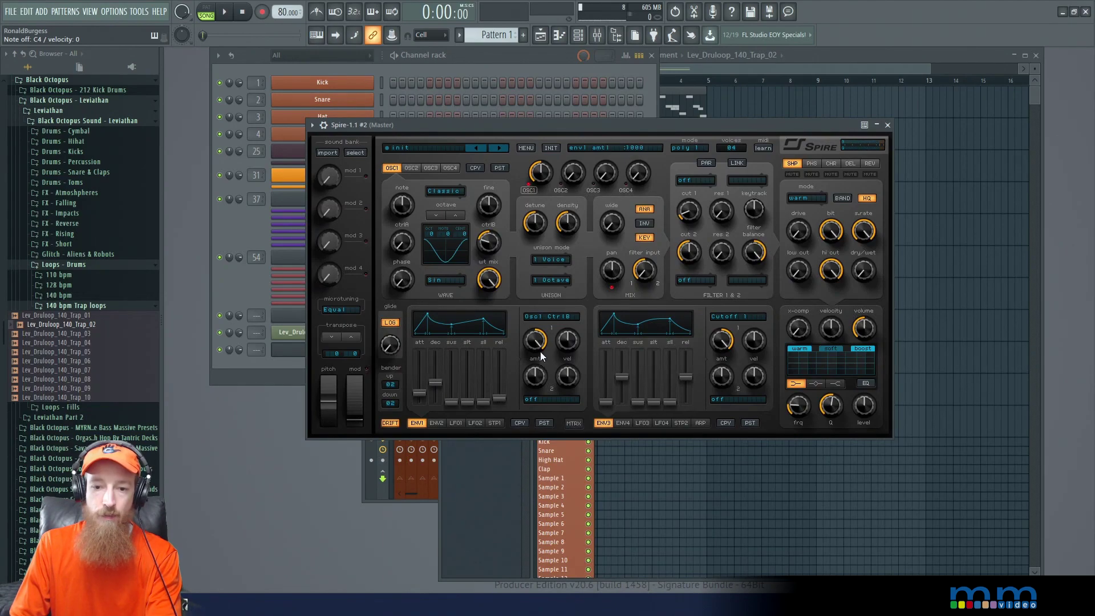
pyautogui.moveTo(539, 342); pyautogui.dragTo(542, 361)
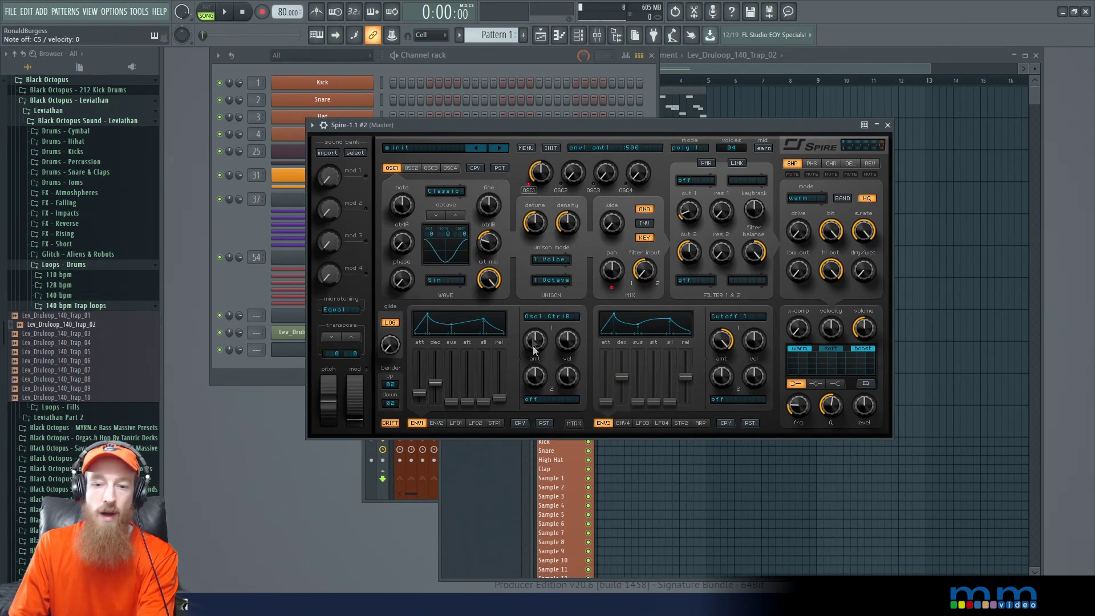
pyautogui.moveTo(533, 346); pyautogui.dragTo(534, 359)
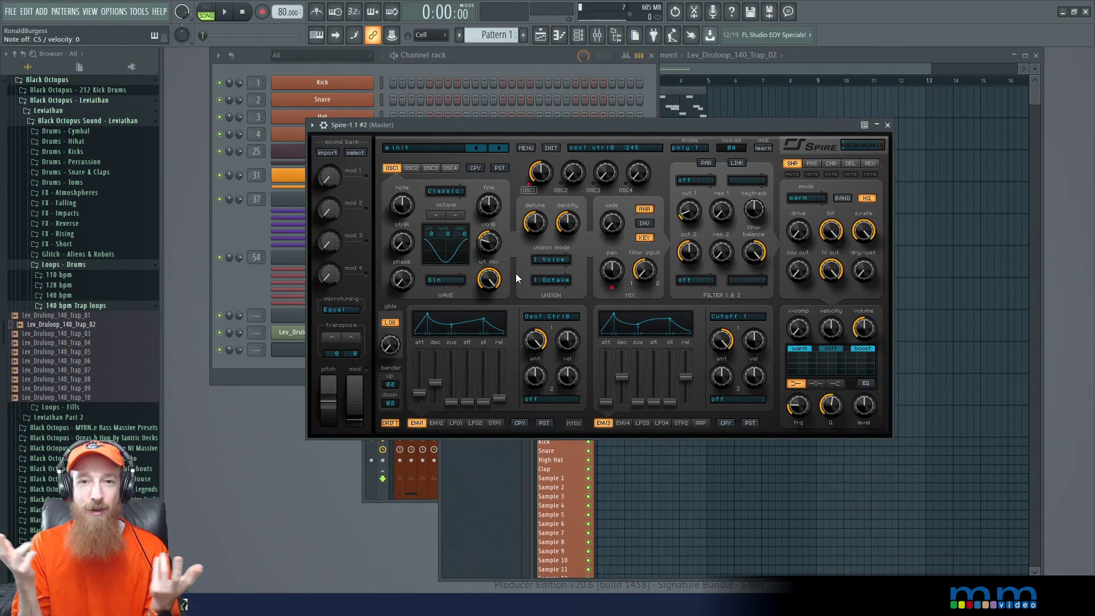
# Step: Look over Spire's reverb and delay pages and save the project
pyautogui.click(871, 162)
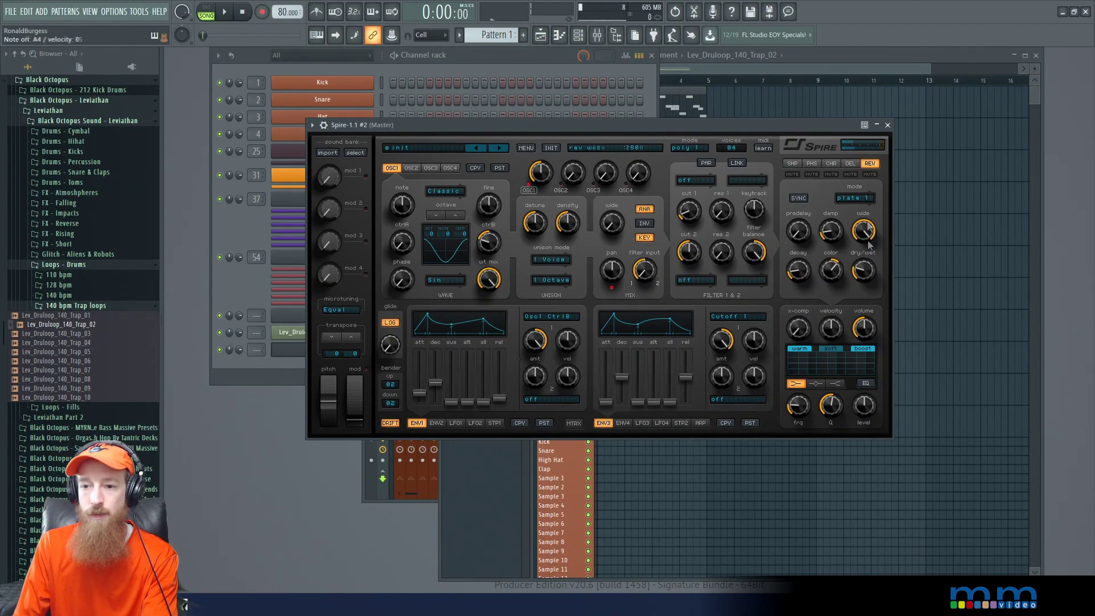
pyautogui.click(851, 162)
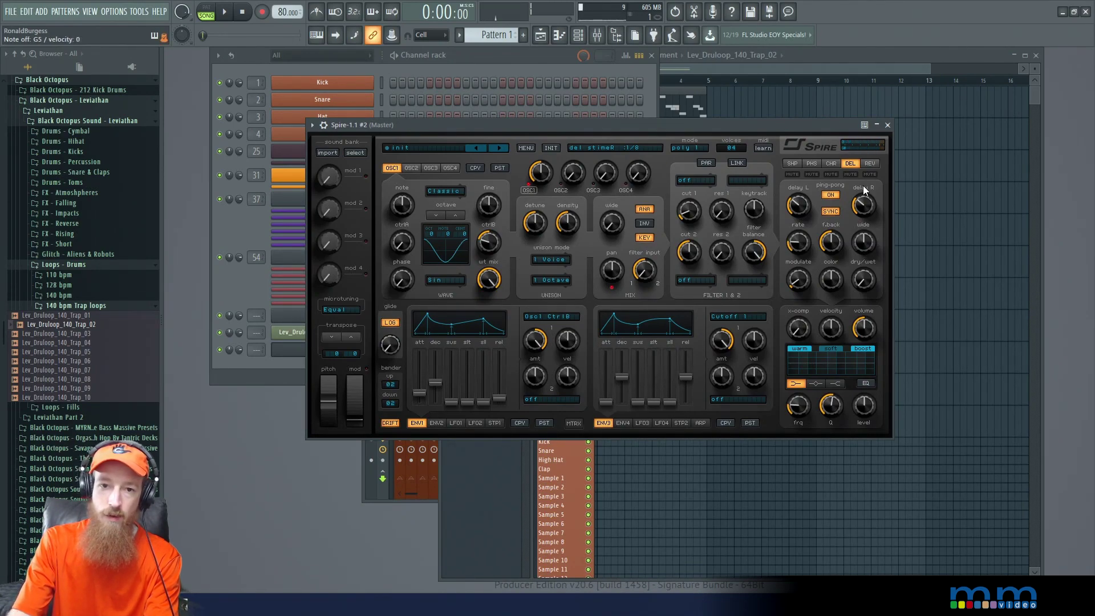
pyautogui.hotkey('ctrl', 's')
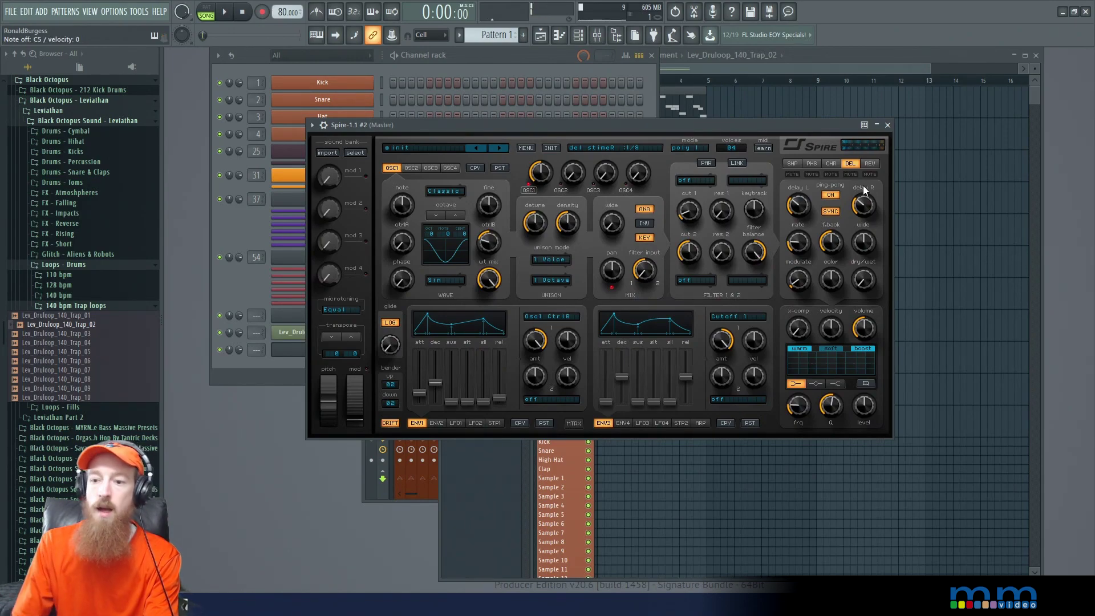
# Step: Lower the delay dry/wet, raise the chorus dry/wet, and bring up the 4-stage phaser page
pyautogui.scroll(-5, 857, 284)
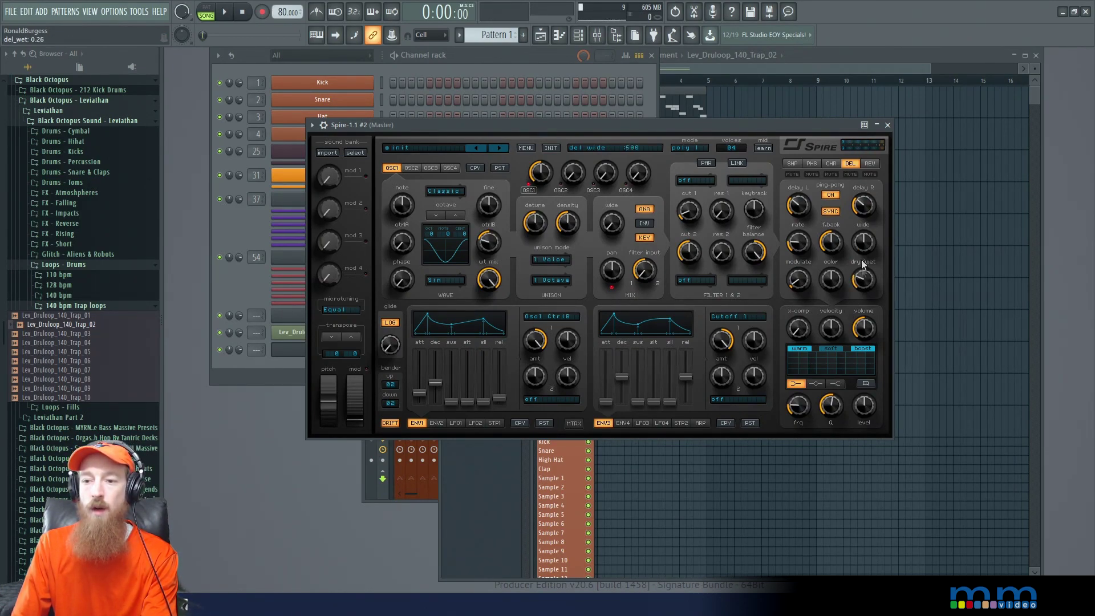
pyautogui.scroll(2, 862, 280)
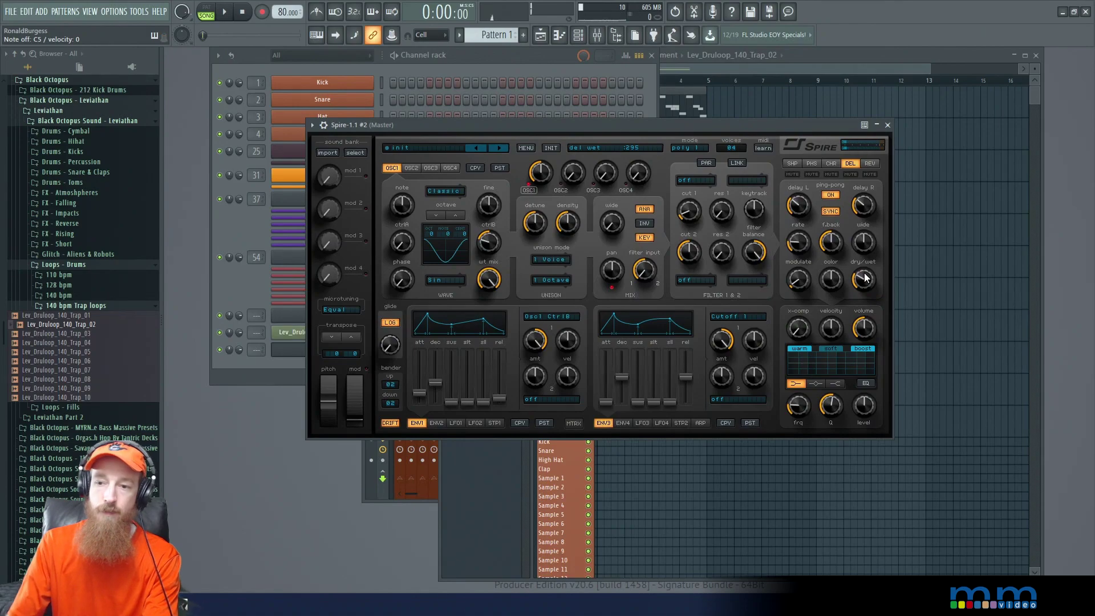
pyautogui.click(827, 163)
pyautogui.scroll(2, 865, 274)
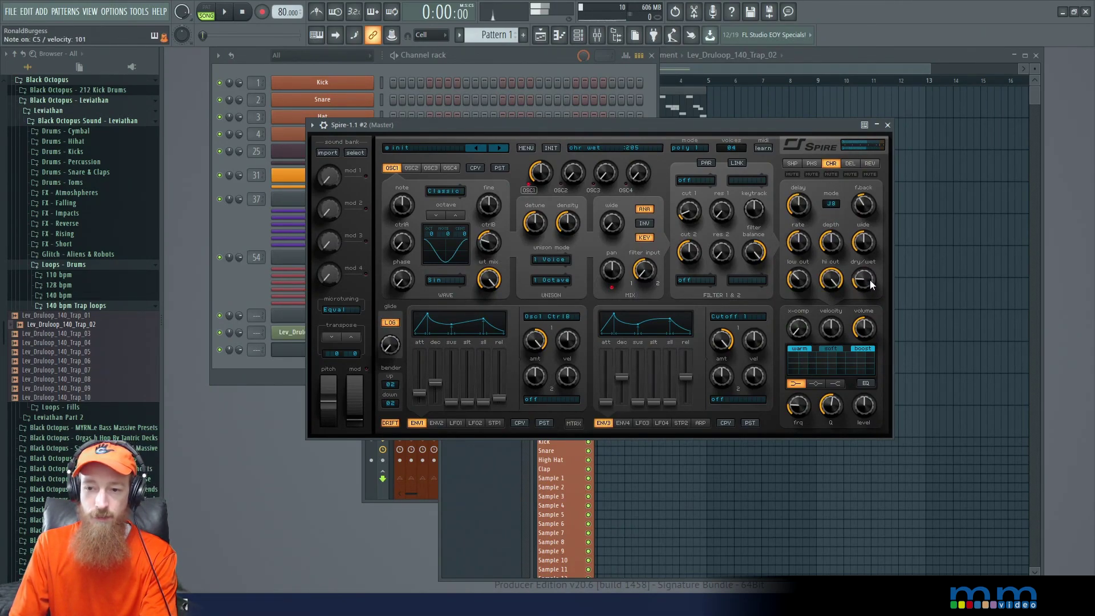
pyautogui.click(811, 163)
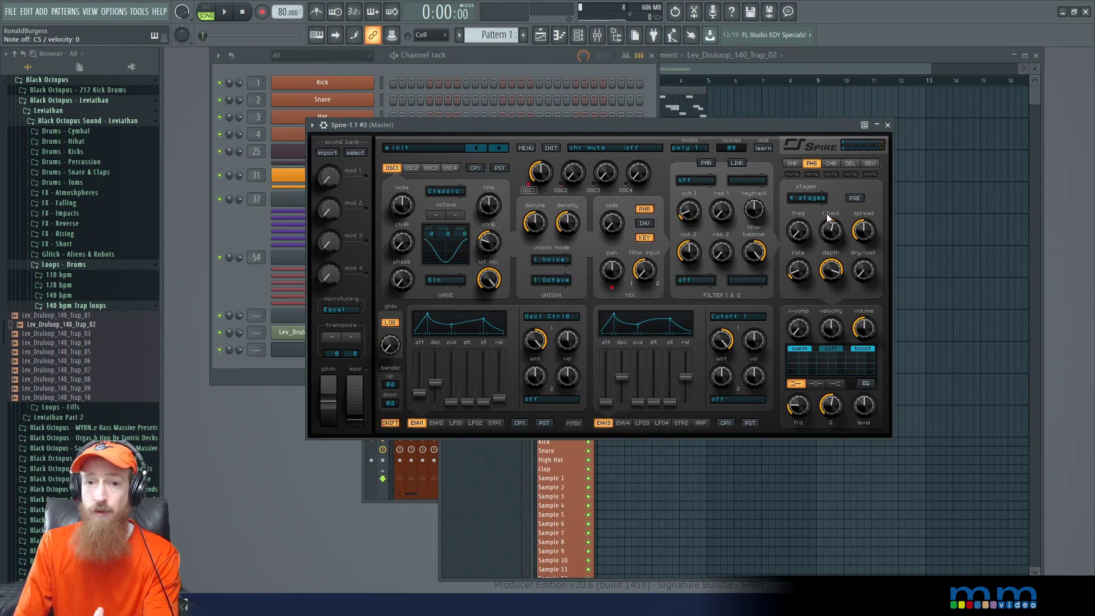
# Step: Set Spire's shaper to soft mode, raise its drive, and set dry/wet to about 0.19 (195)
pyautogui.click(792, 163)
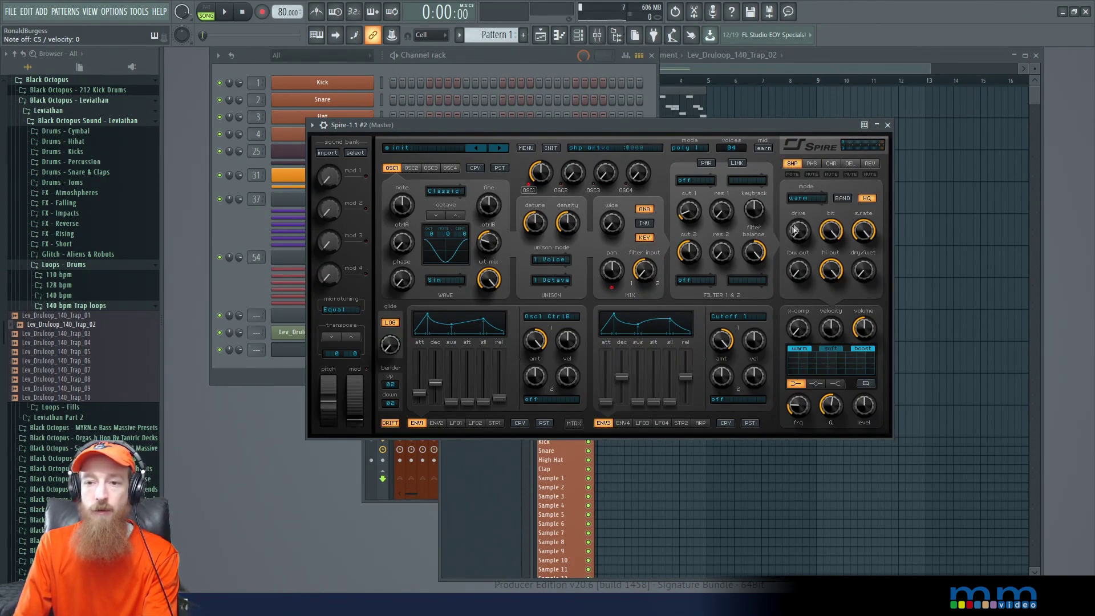
pyautogui.click(797, 200)
pyautogui.click(801, 213)
pyautogui.moveTo(801, 245); pyautogui.dragTo(798, 221)
pyautogui.moveTo(867, 274); pyautogui.dragTo(866, 245)
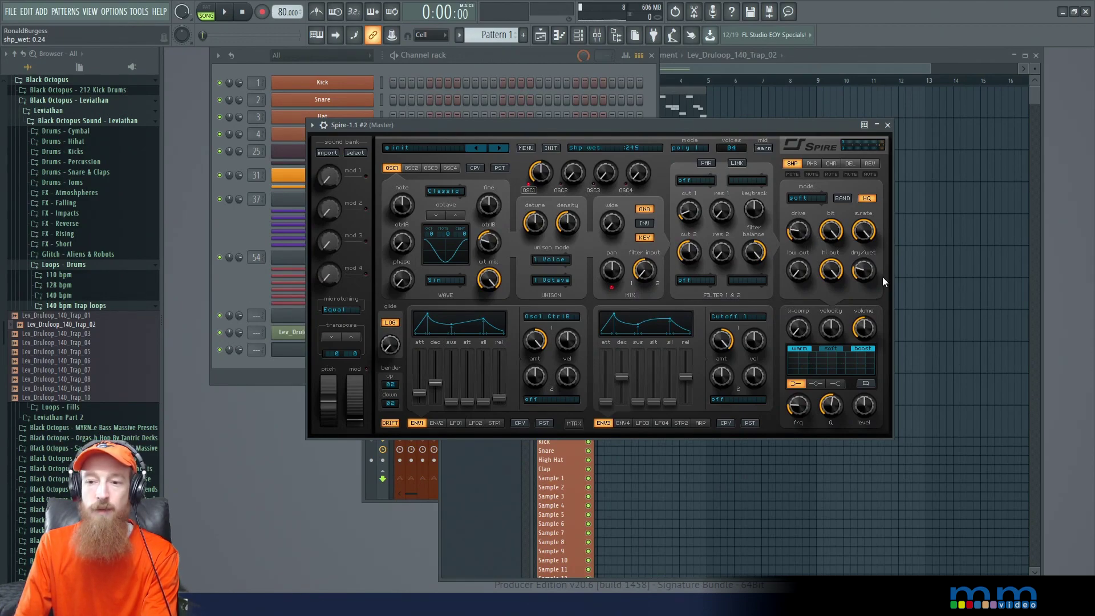
pyautogui.moveTo(864, 272); pyautogui.dragTo(864, 280)
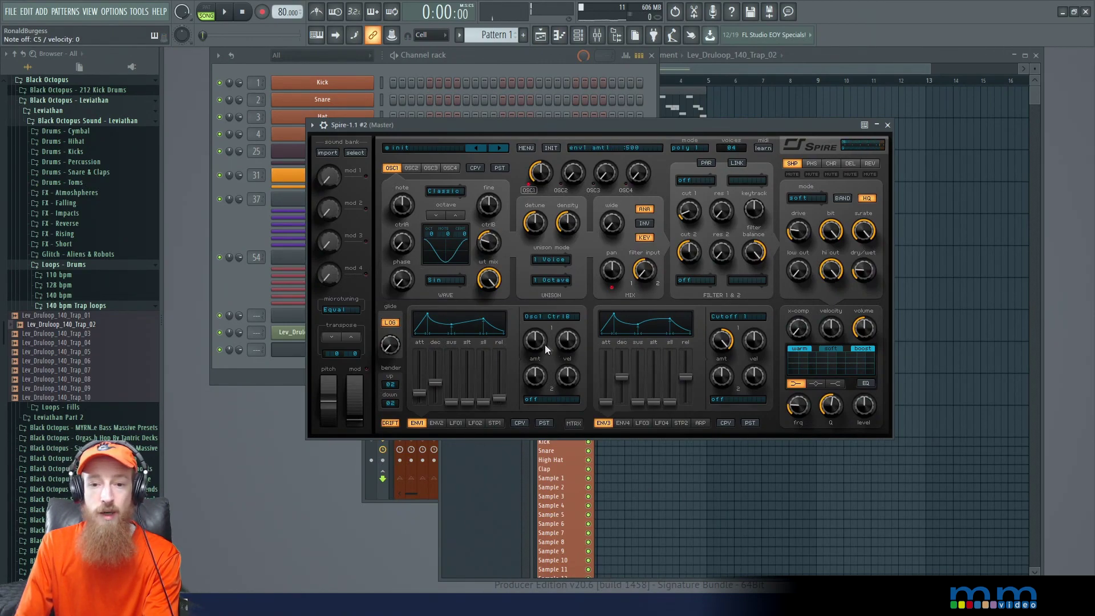
# Step: Max envelope 1's amount, switch oscillator 1 from Sin to Guitar 2, and lower its wavetable mix to about 448
pyautogui.moveTo(540, 342); pyautogui.dragTo(540, 314)
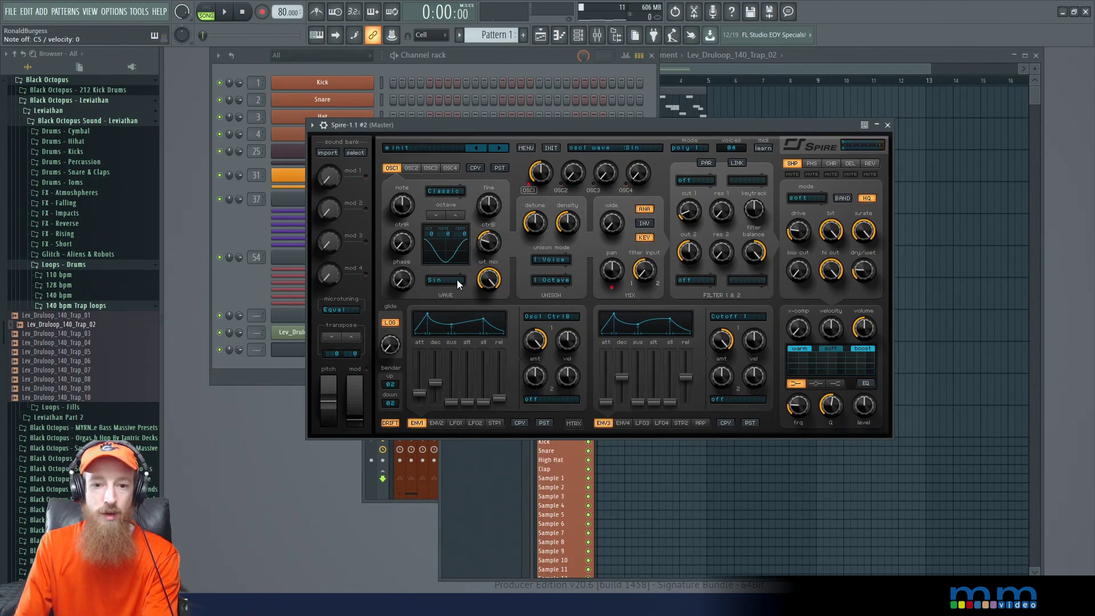
pyautogui.click(439, 282)
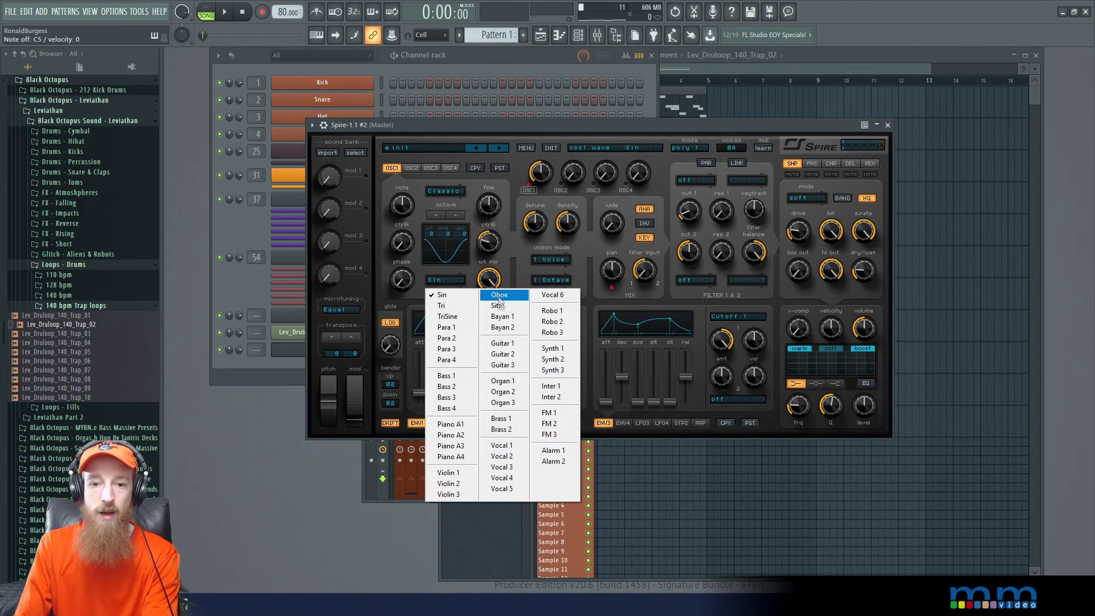
pyautogui.click(511, 354)
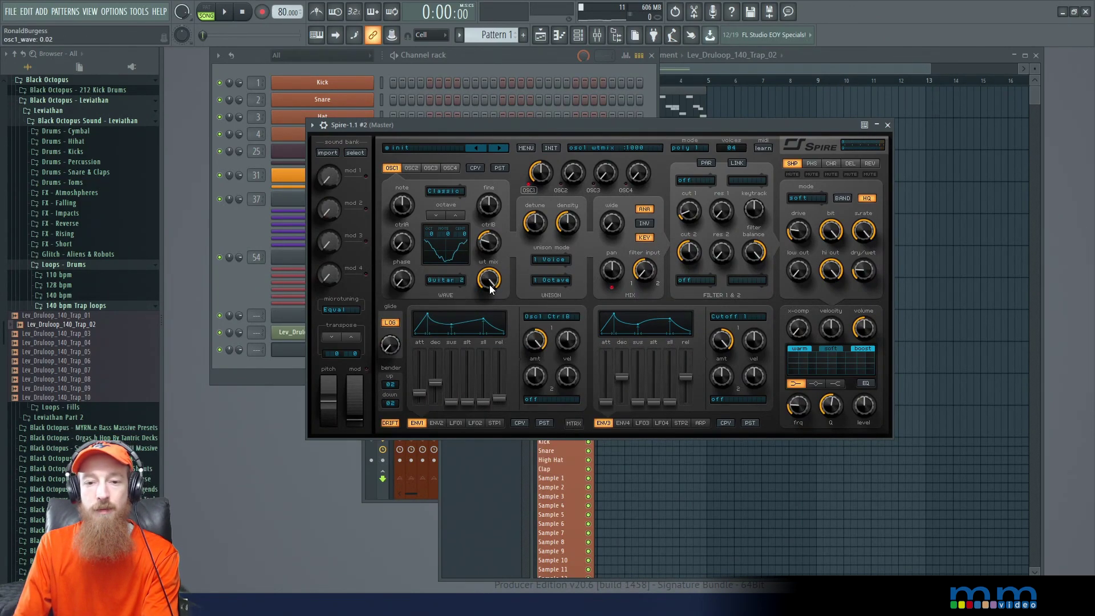
pyautogui.moveTo(490, 288)
pyautogui.mouseDown()
pyautogui.moveTo(495, 334)
pyautogui.moveTo(494, 279)
pyautogui.mouseUp()
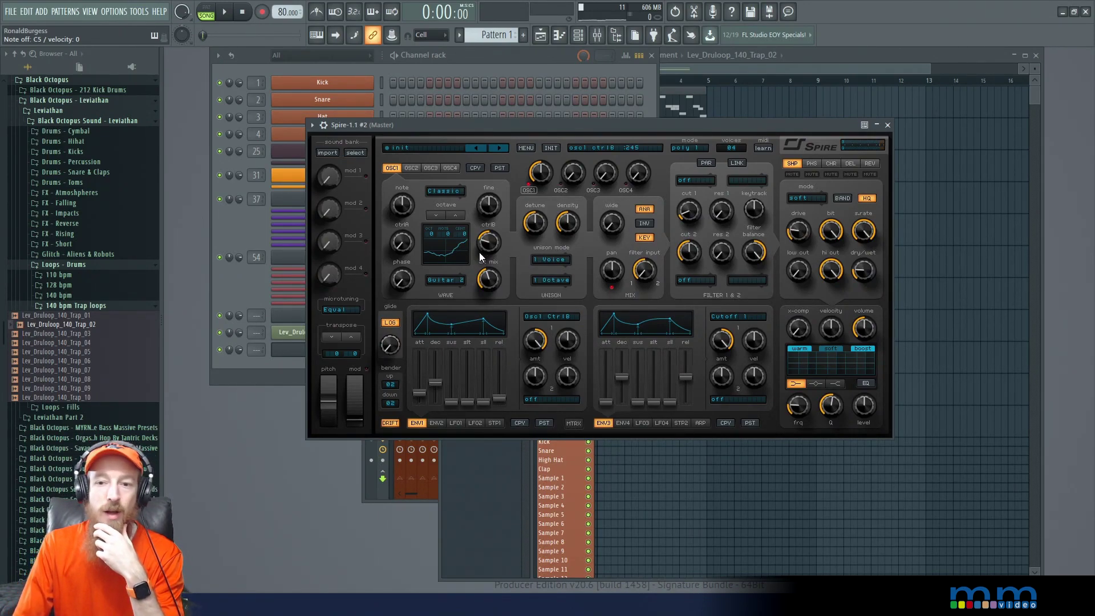
# Step: Set Filter 1 to the perfecto type and bring its cutoff down to about 185
pyautogui.click(698, 180)
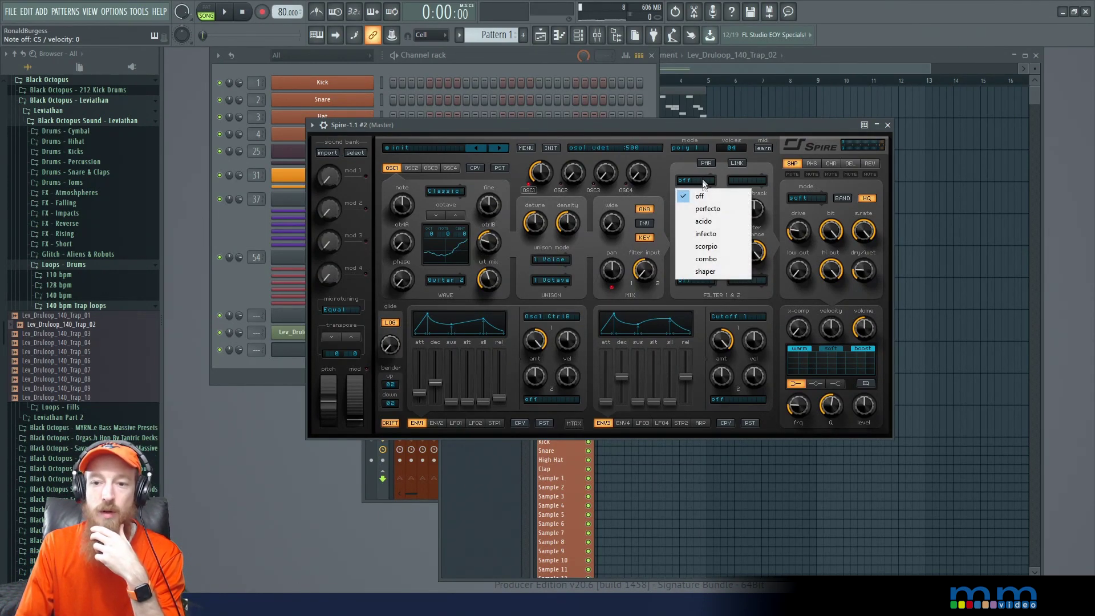
pyautogui.click(723, 211)
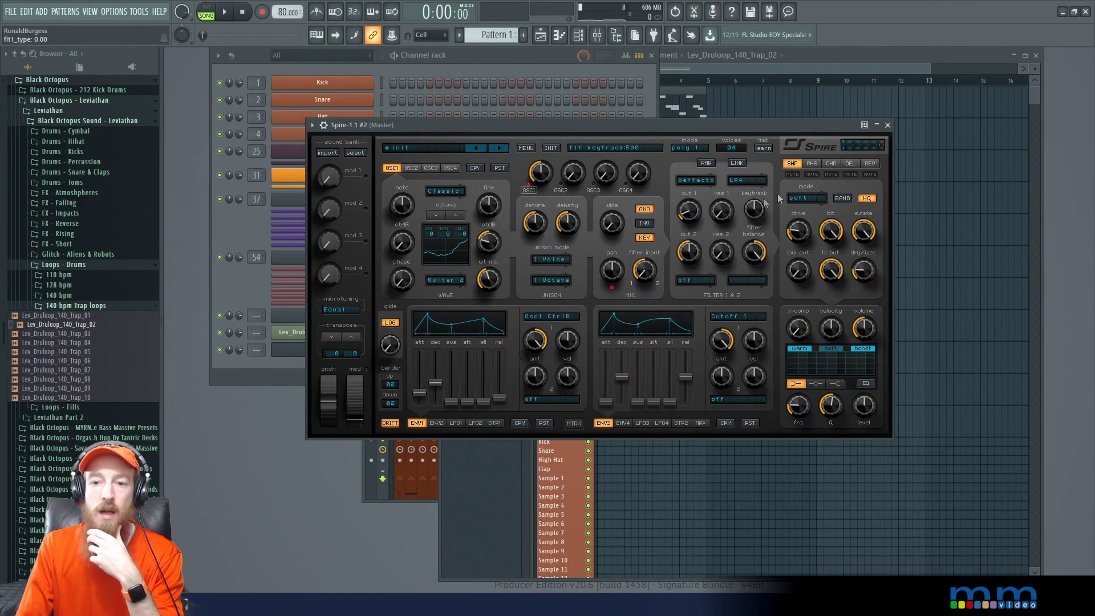
pyautogui.scroll(5, 692, 212)
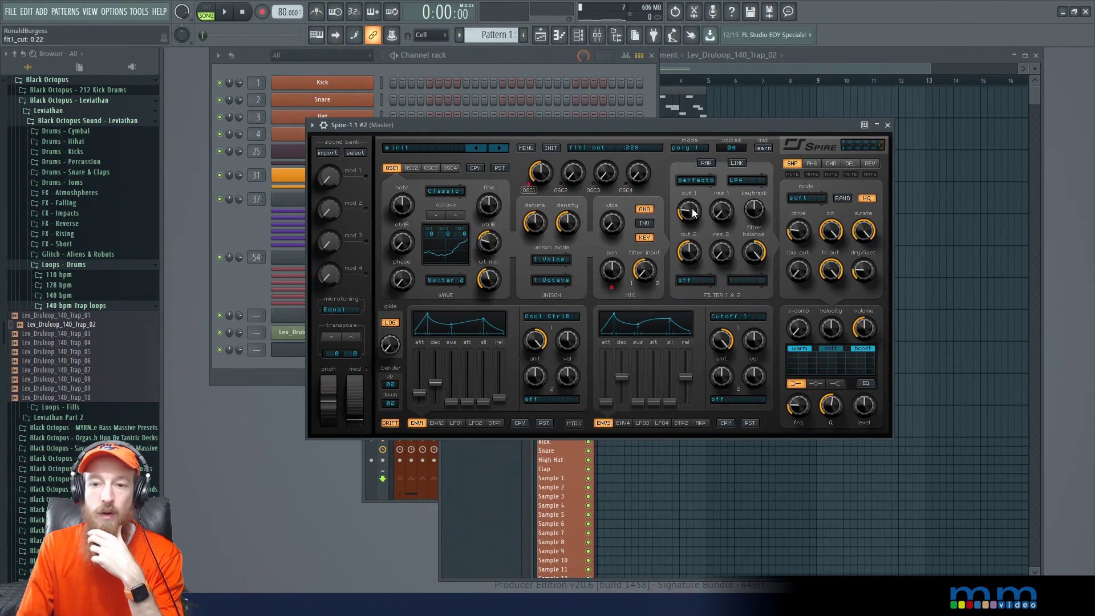
pyautogui.scroll(3, 693, 211)
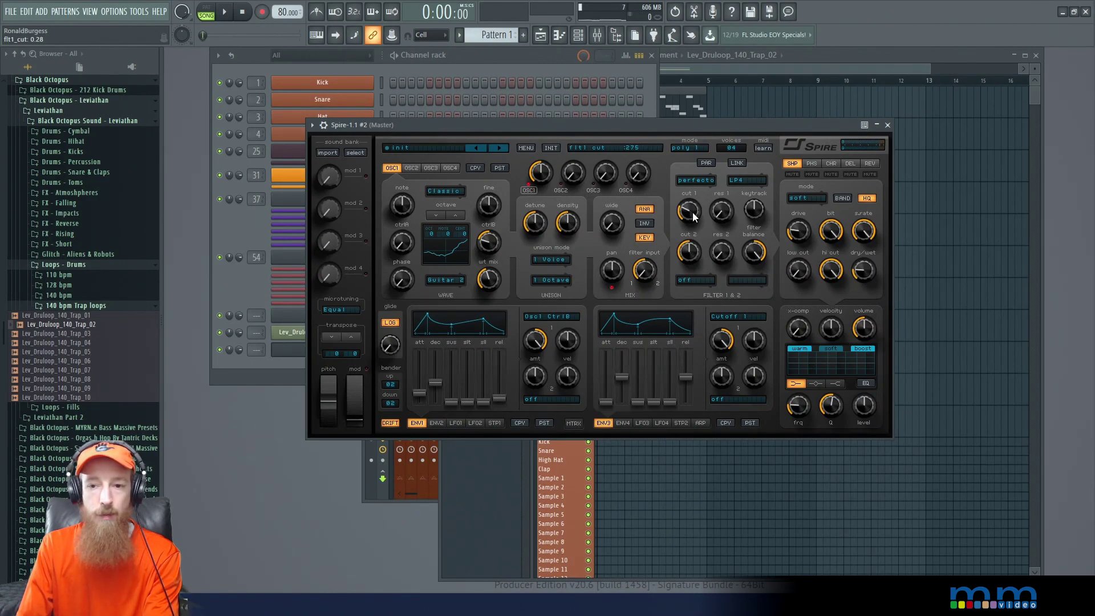
pyautogui.scroll(-1, 692, 216)
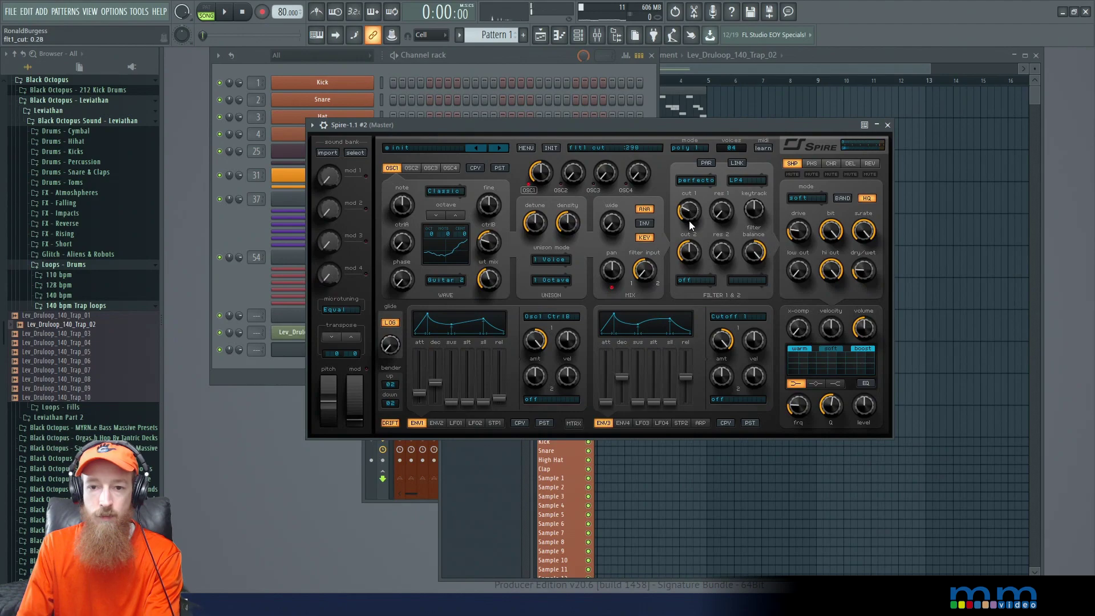
pyautogui.scroll(-12, 689, 216)
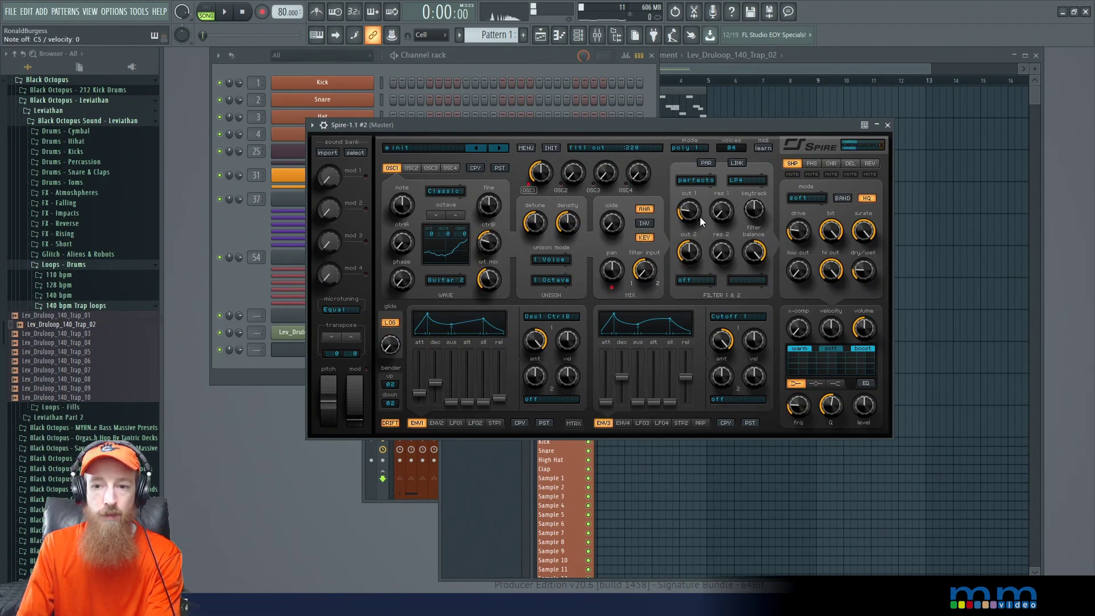
pyautogui.scroll(-4, 688, 213)
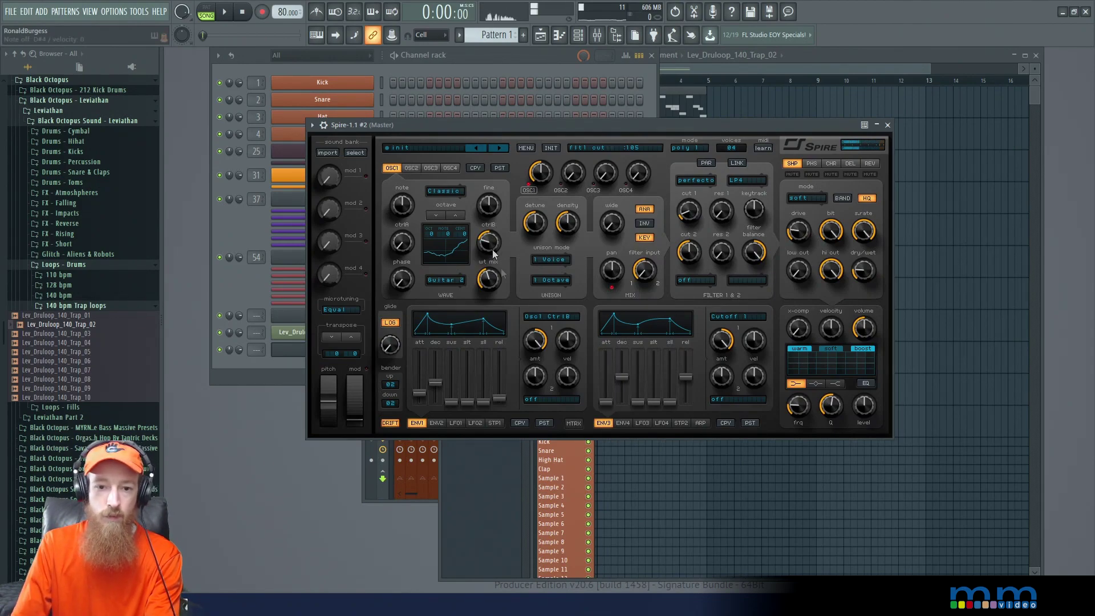
# Step: Raise oscillator 1's wavetable mix to about 595 and change its wave from Guitar 2 to Oboe
pyautogui.scroll(20, 494, 285)
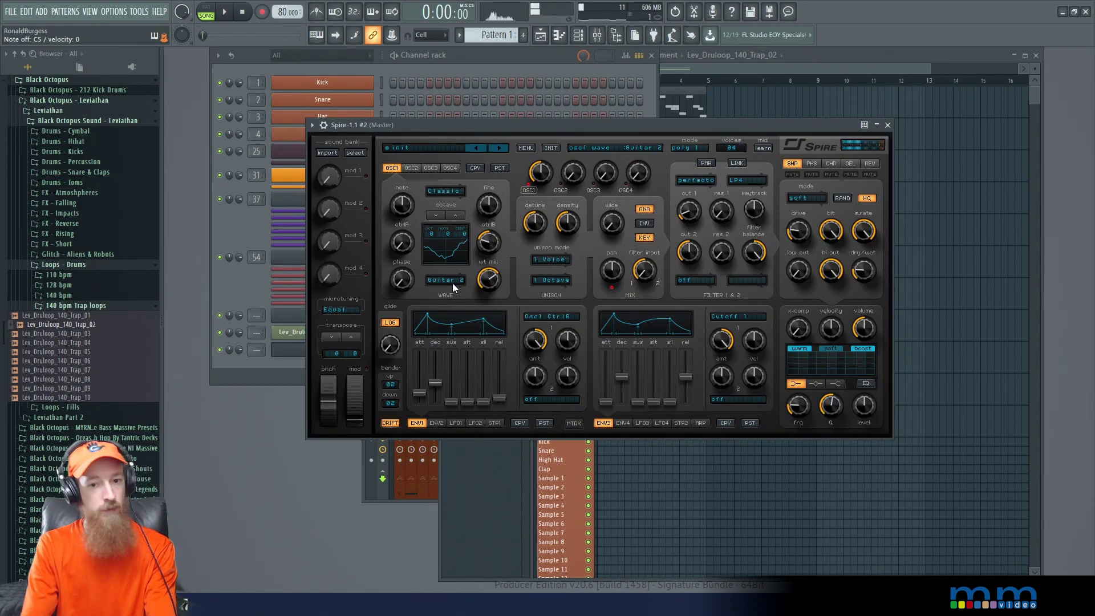
pyautogui.click(453, 283)
pyautogui.click(511, 296)
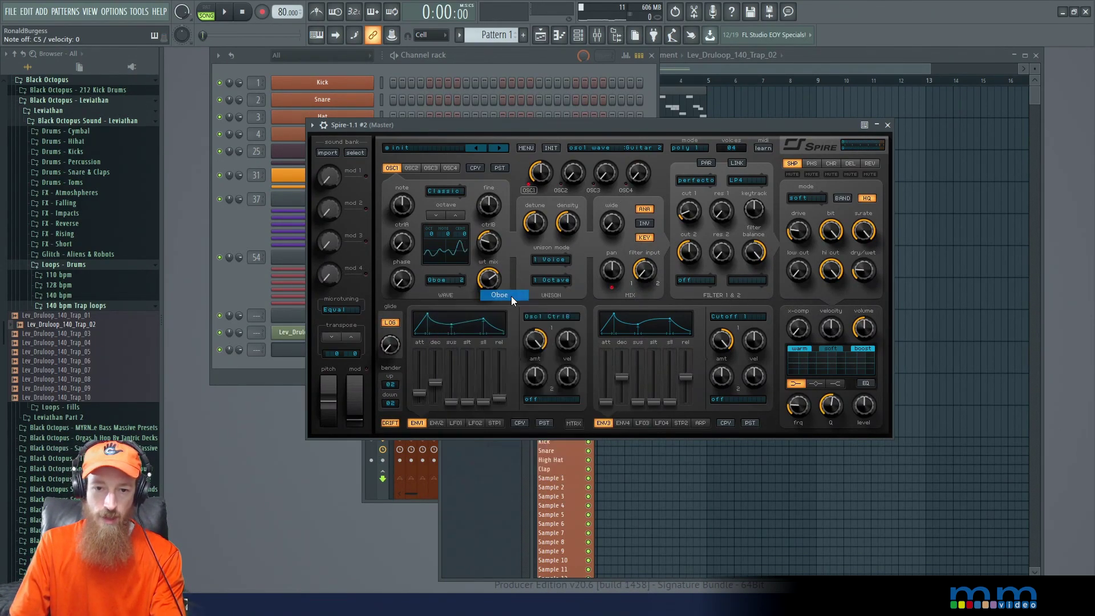
pyautogui.click(511, 296)
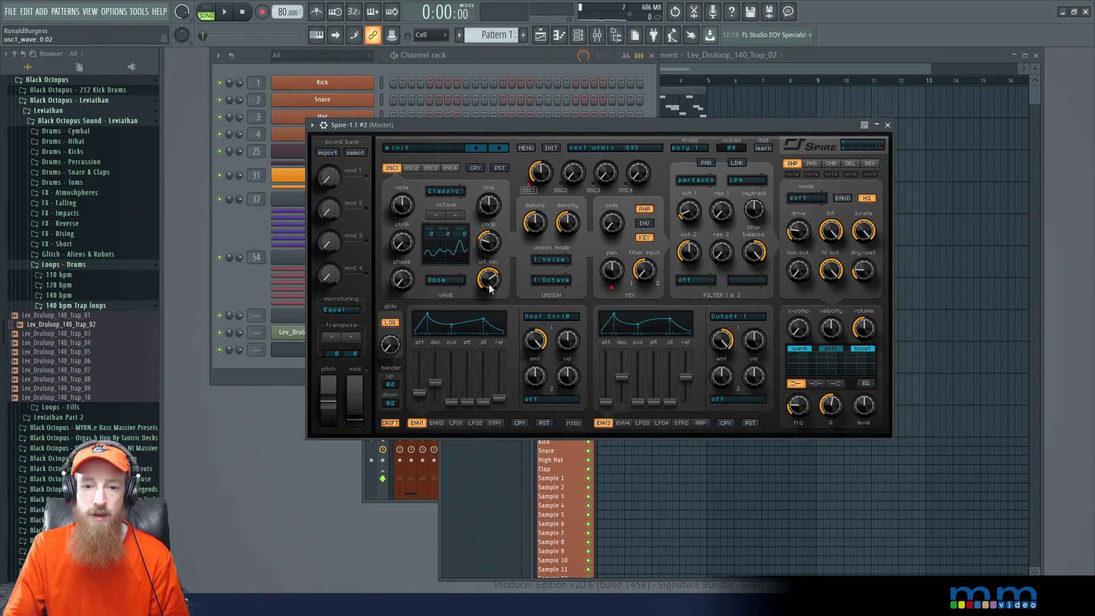
# Step: Try Guitar 2 on oscillator 1 with a higher wavetable mix, then return to the Oboe wave
pyautogui.click(450, 277)
pyautogui.click(518, 357)
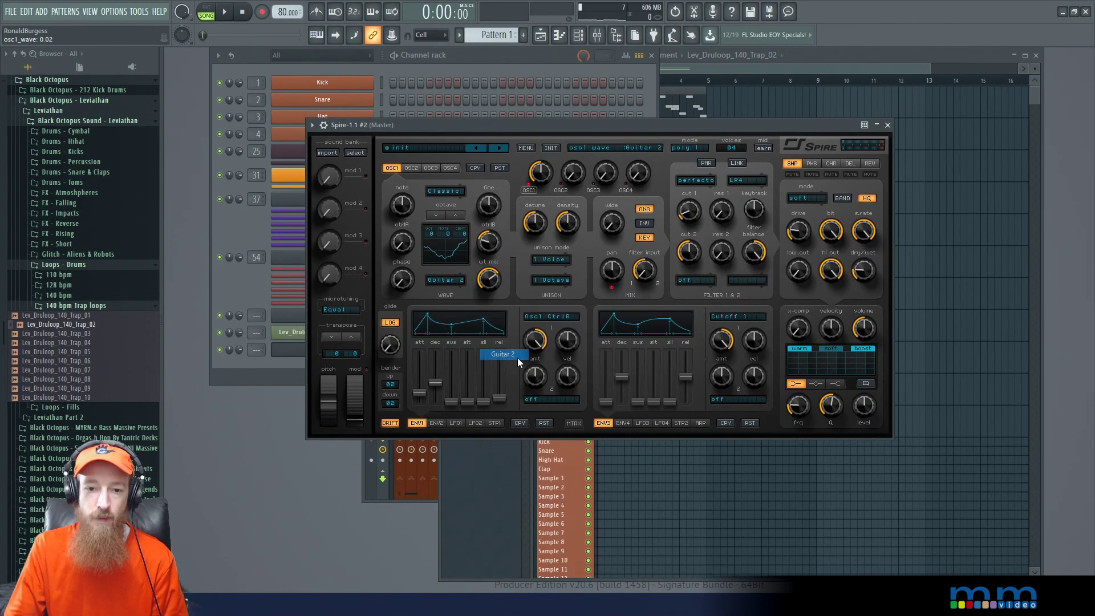
pyautogui.moveTo(484, 286); pyautogui.dragTo(487, 269)
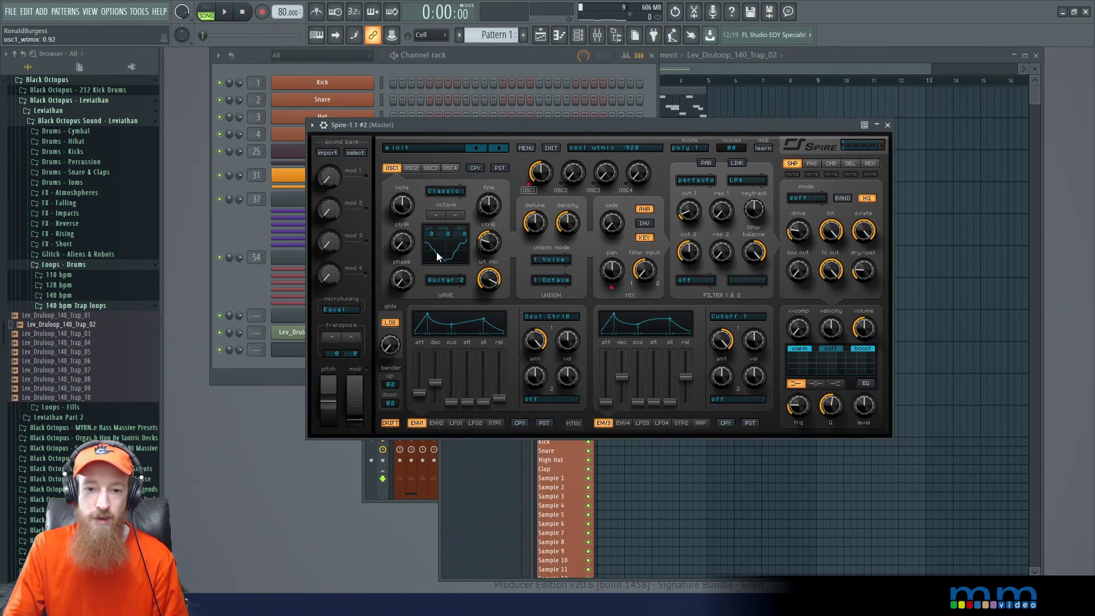
pyautogui.click(440, 282)
pyautogui.click(503, 294)
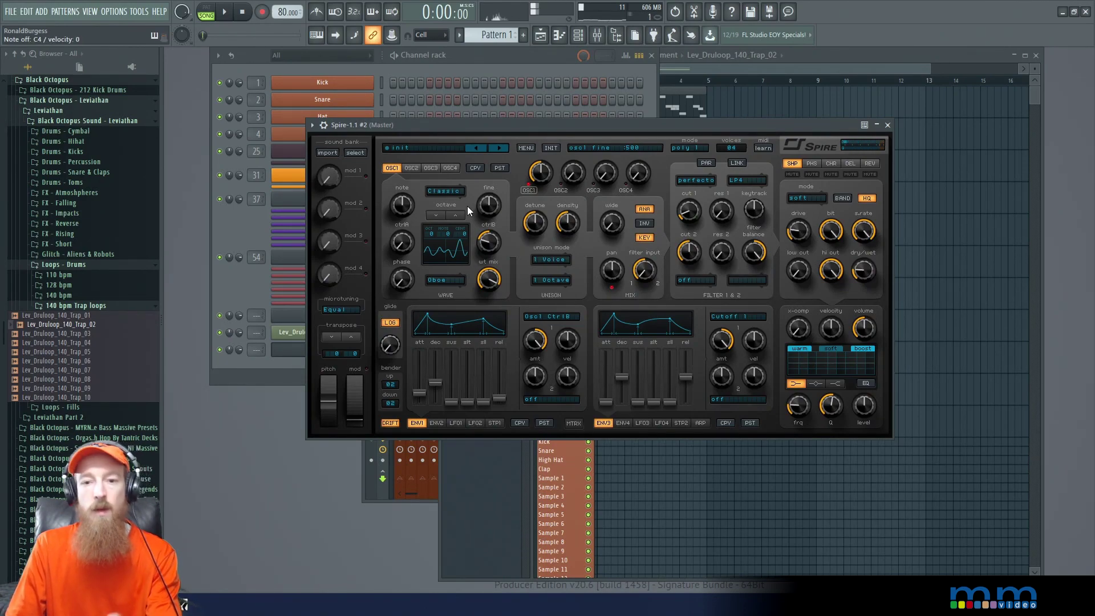
# Step: Copy the Spire-1.1 channel's notes from the channel rack
pyautogui.click(244, 286)
pyautogui.click(671, 87)
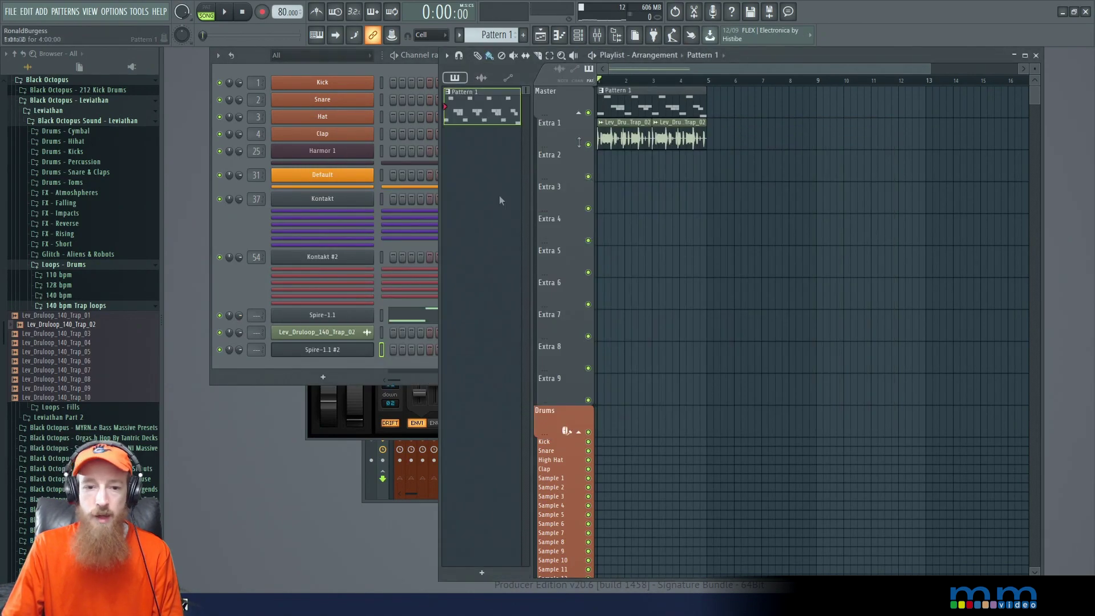
pyautogui.rightClick(371, 314)
pyautogui.click(528, 327)
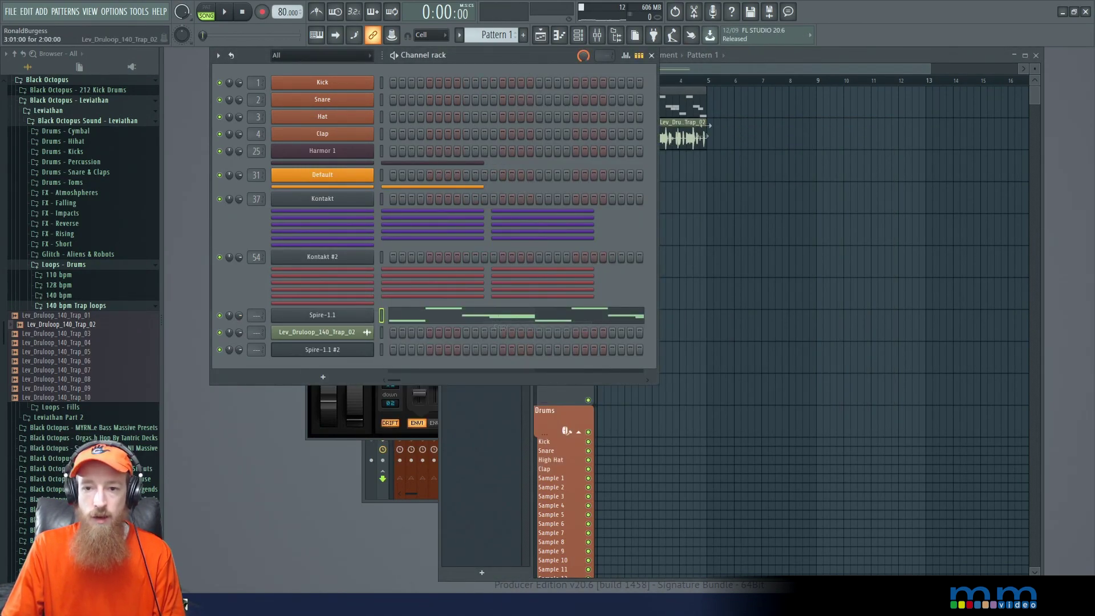
# Step: Create Pattern 2 and paste the copied notes into the Spire-1.1 #2 channel
pyautogui.click(694, 104)
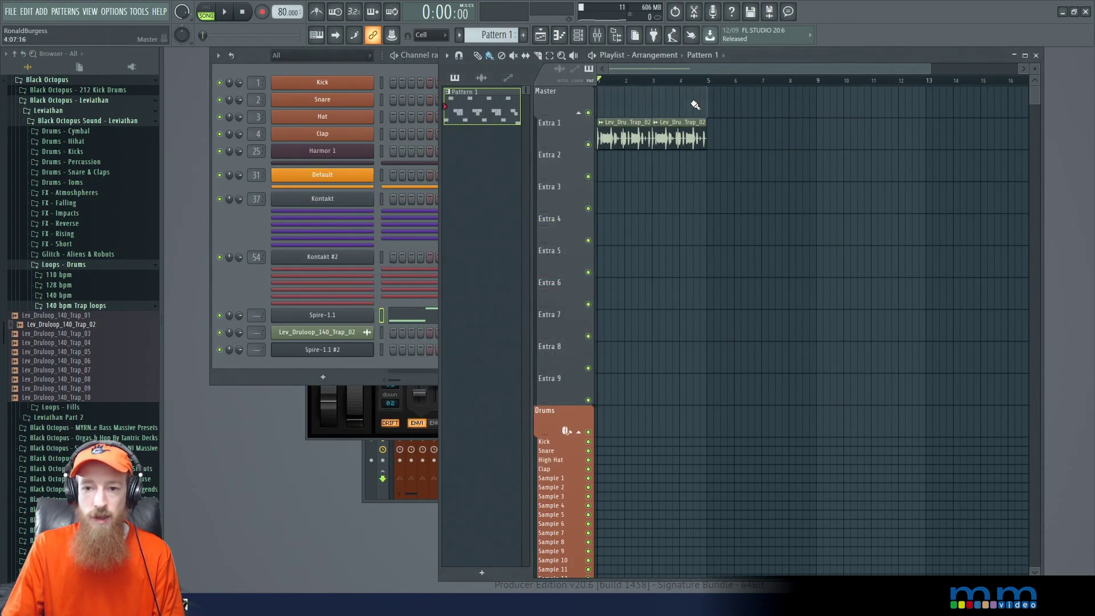
pyautogui.click(522, 35)
pyautogui.rightClick(357, 350)
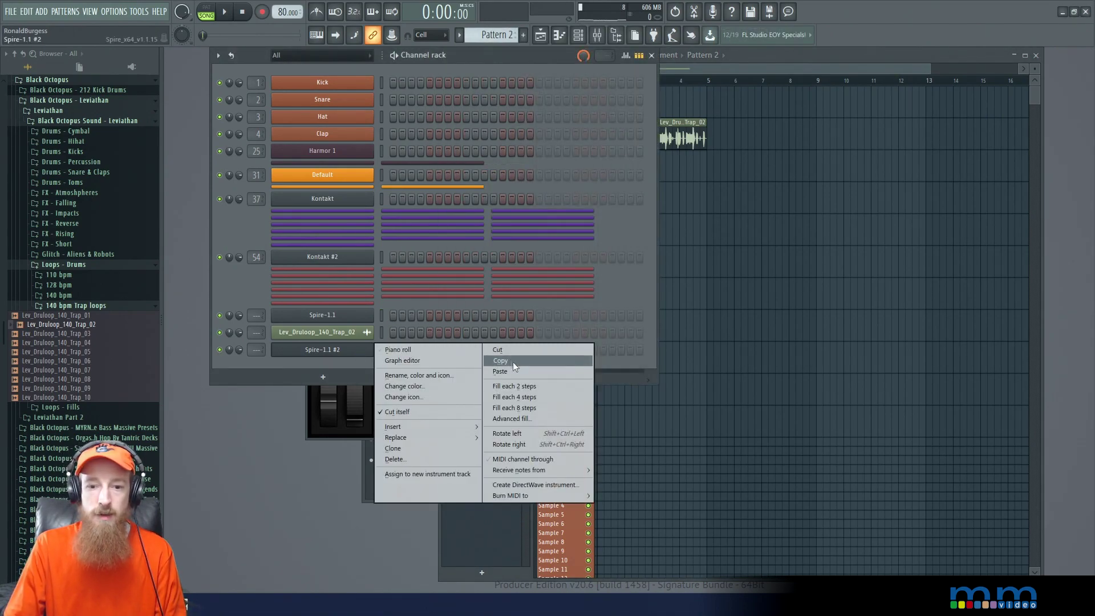
pyautogui.click(518, 360)
# Step: Play the song with Pattern 2 and reopen the Spire-1.1 #2 synth
pyautogui.click(628, 71)
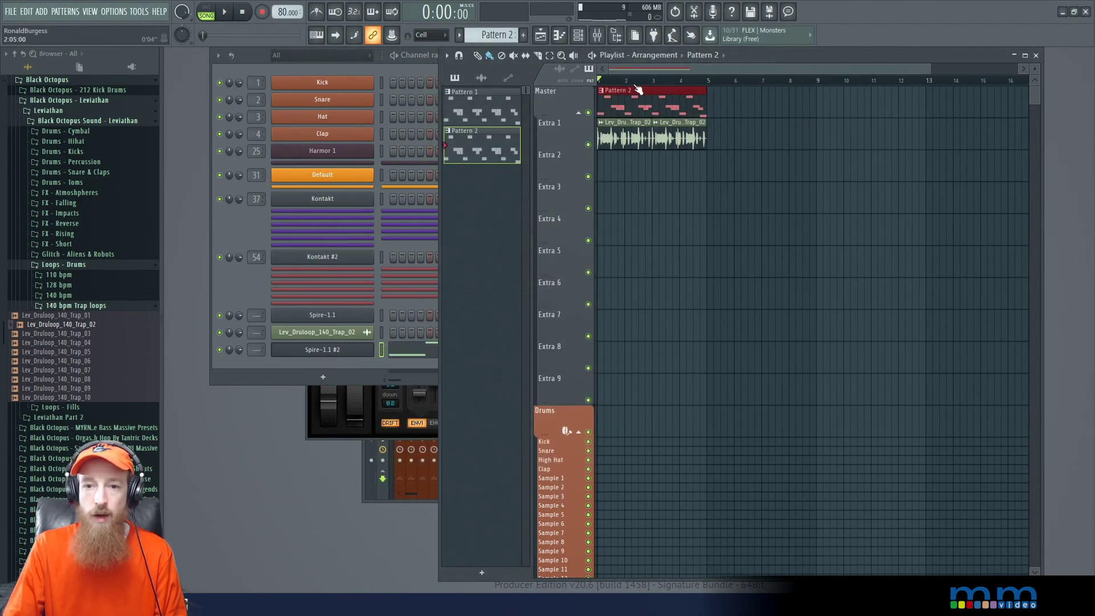
pyautogui.press('space')
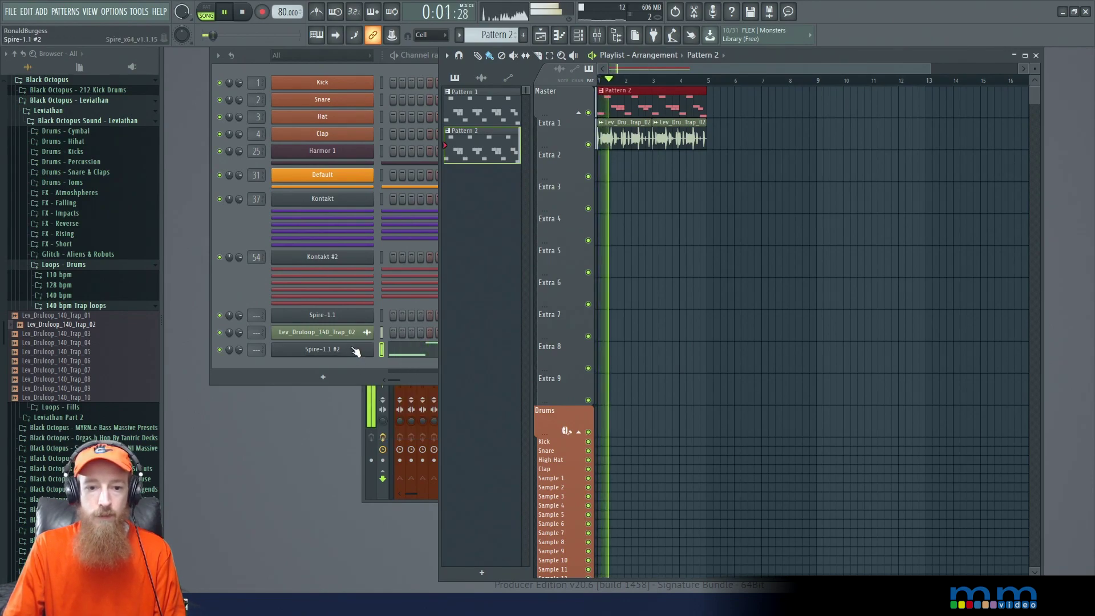
pyautogui.click(348, 350)
# Step: Try Organ 2 on oscillator 1 in Classic mode, lower its wavetable mix, then switch to Organ 3
pyautogui.moveTo(613, 128); pyautogui.dragTo(627, 131)
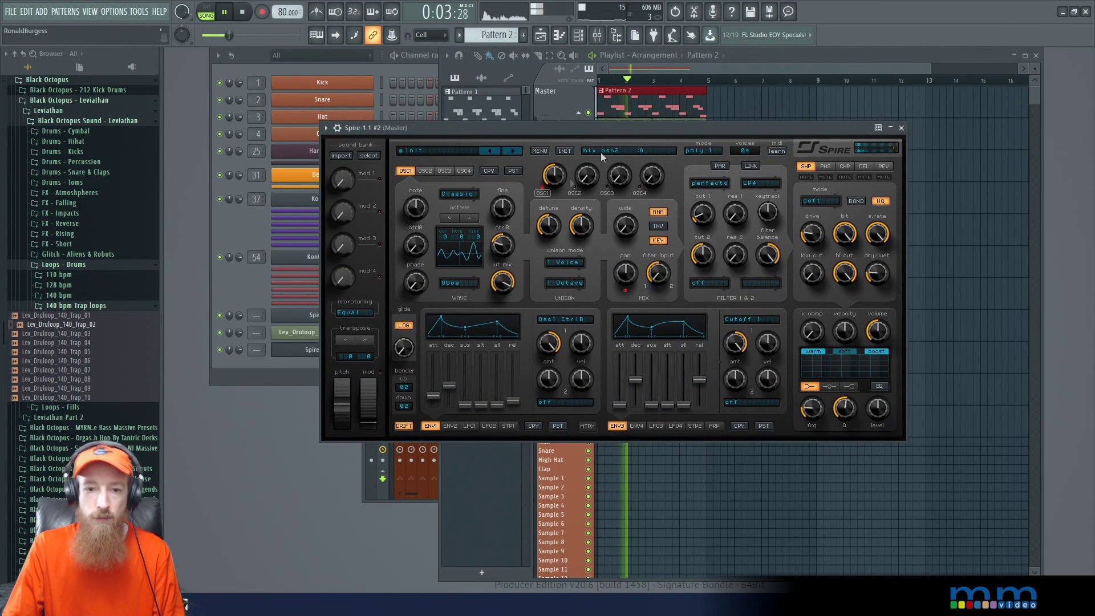
pyautogui.click(464, 195)
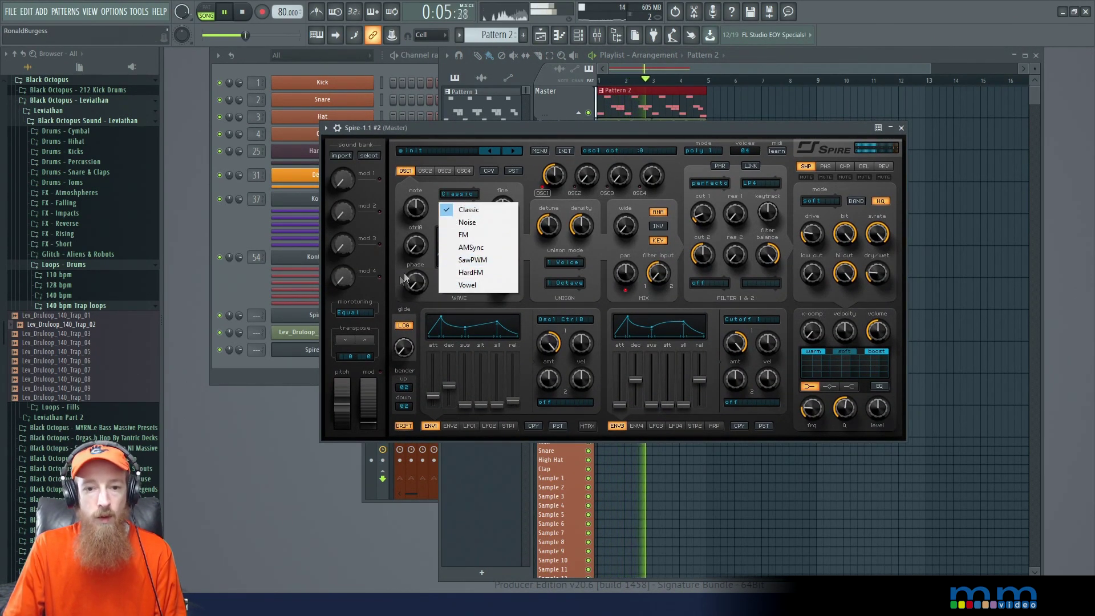
pyautogui.click(468, 210)
pyautogui.click(456, 282)
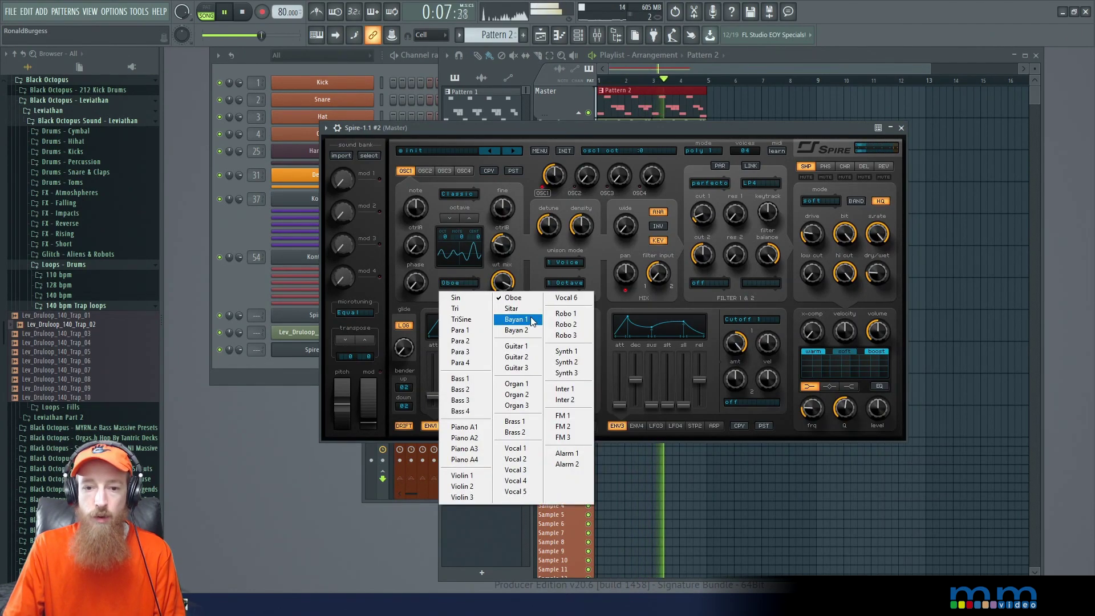
pyautogui.click(524, 395)
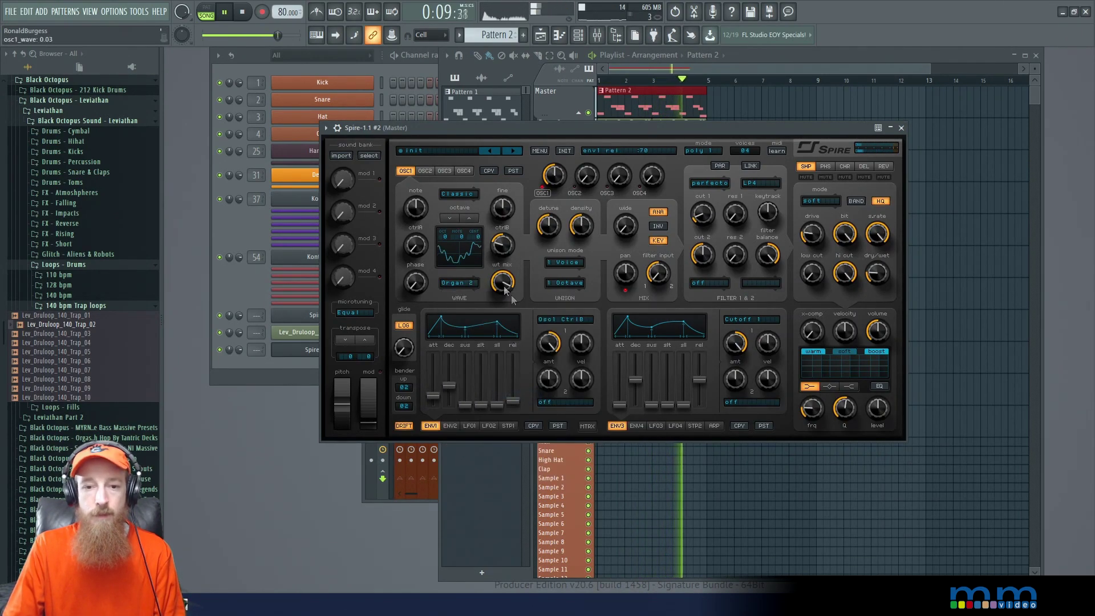
pyautogui.moveTo(508, 286)
pyautogui.mouseDown()
pyautogui.moveTo(502, 313)
pyautogui.moveTo(507, 279)
pyautogui.moveTo(529, 271)
pyautogui.moveTo(505, 279)
pyautogui.mouseUp()
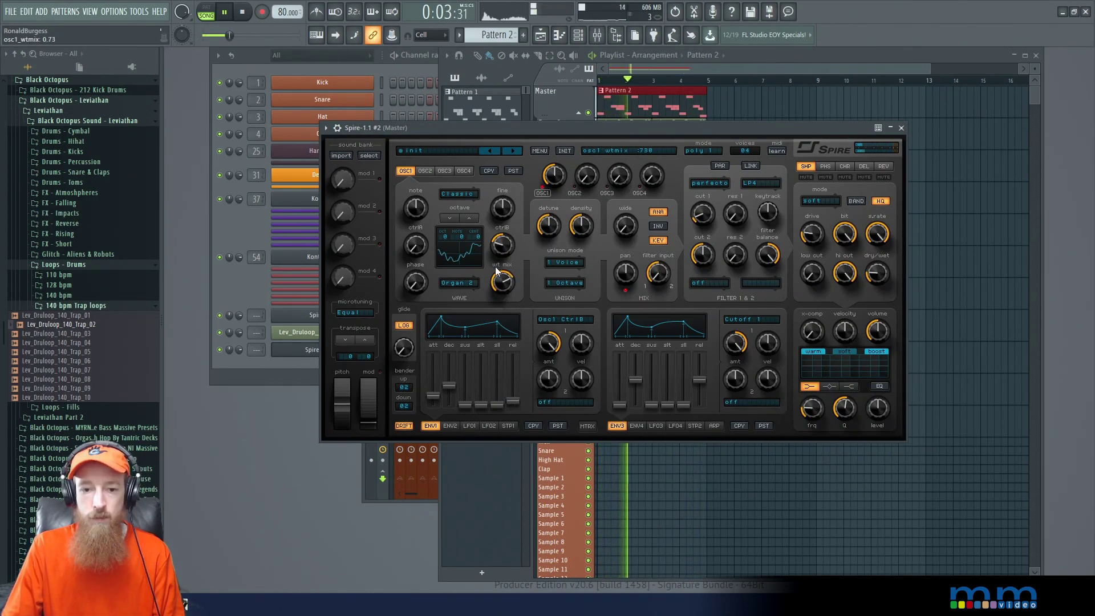
pyautogui.click(461, 281)
pyautogui.click(518, 406)
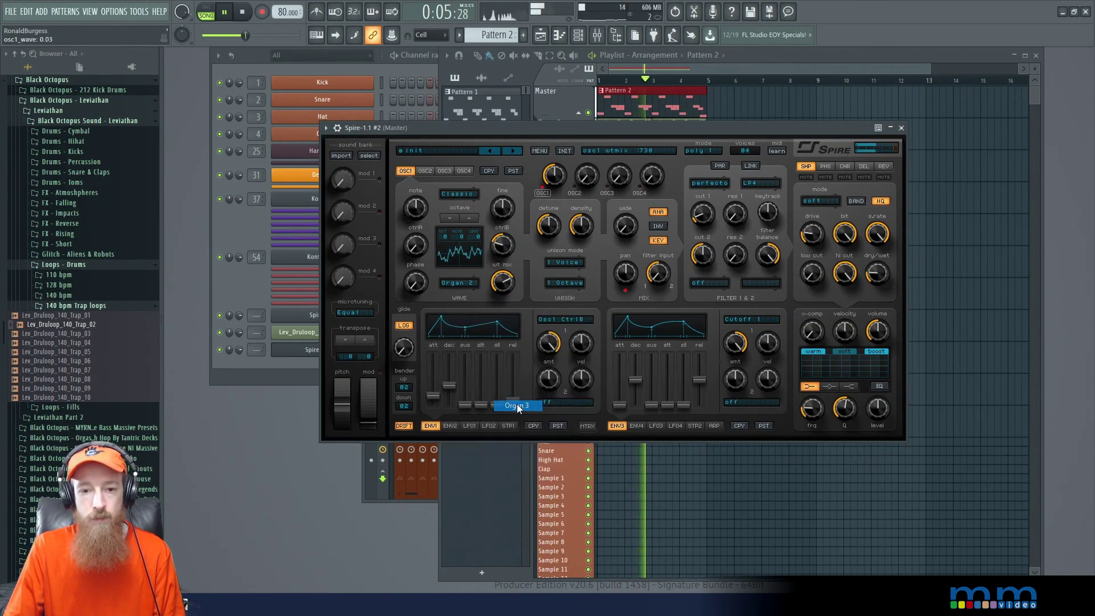
# Step: Stop playback and switch oscillator 1 back to Organ 2 with its wavetable mix at maximum
pyautogui.press('space')
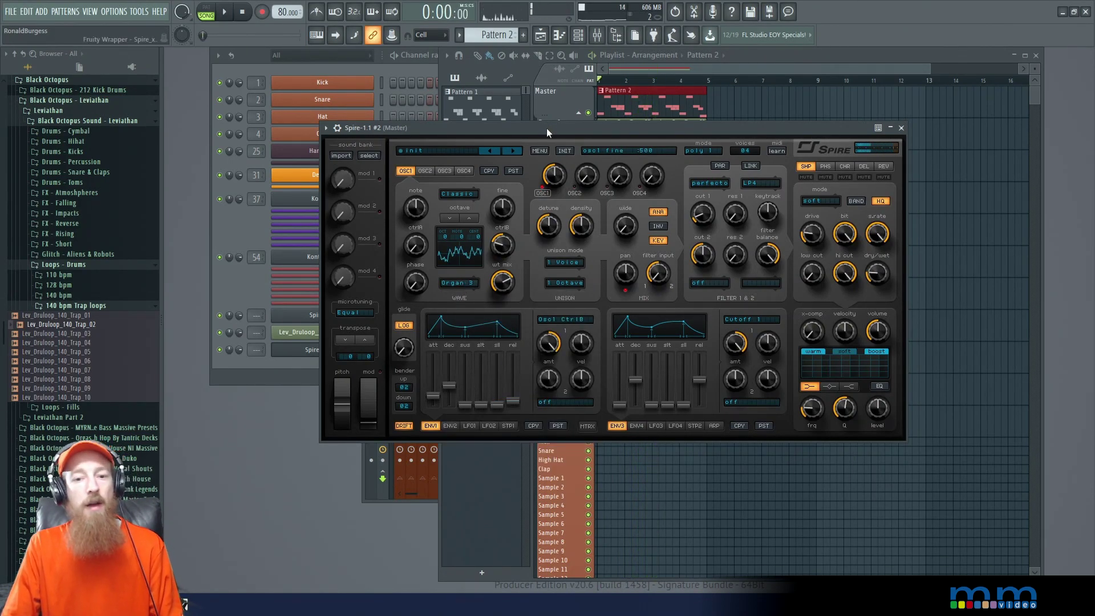
pyautogui.click(460, 283)
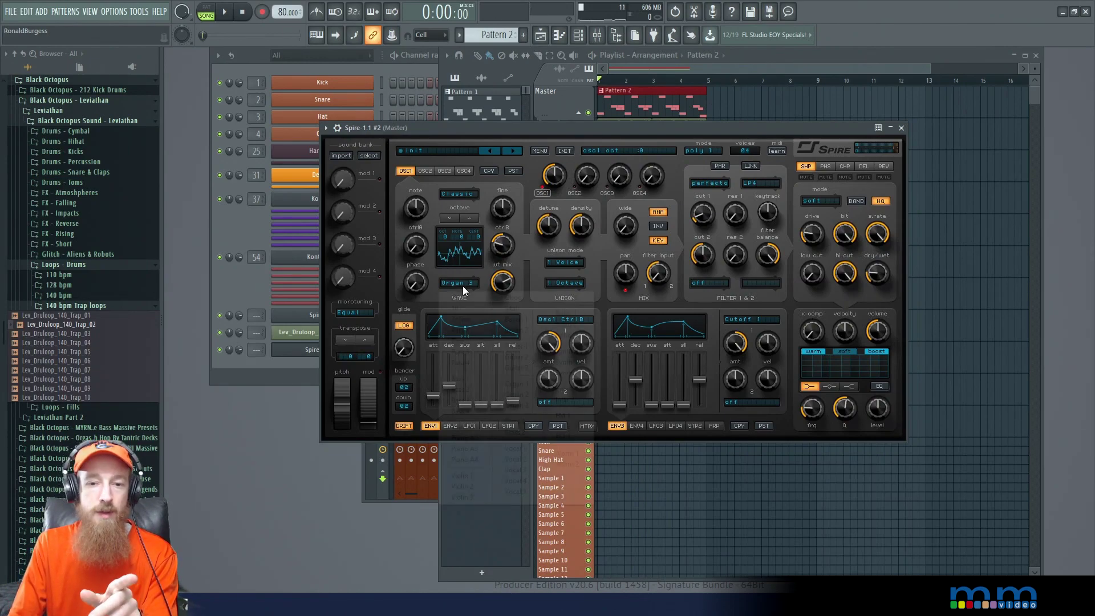
pyautogui.click(514, 394)
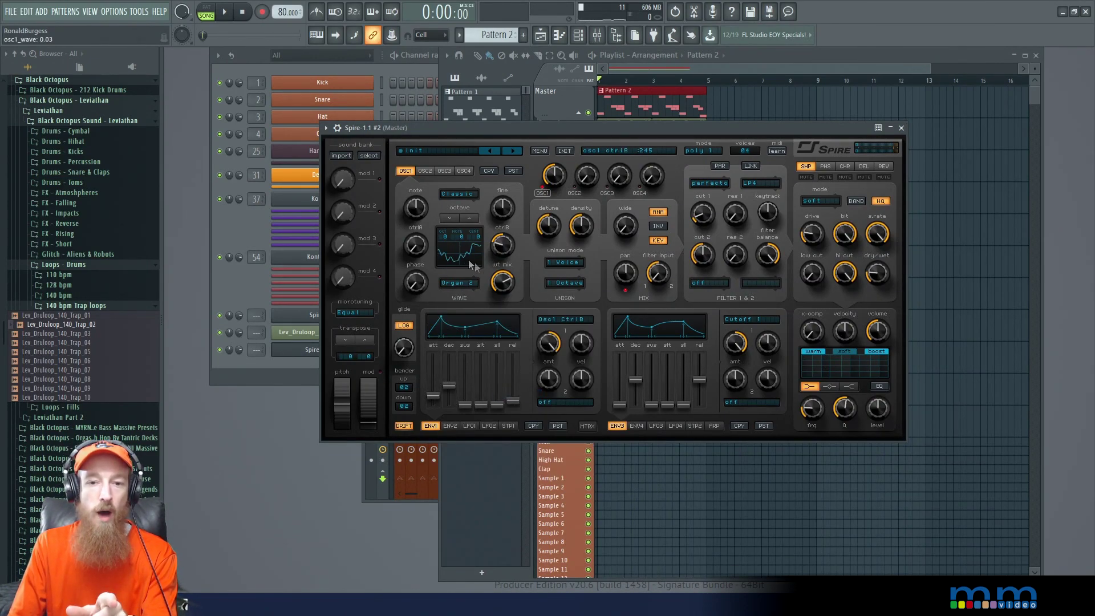
pyautogui.moveTo(507, 287); pyautogui.dragTo(506, 256)
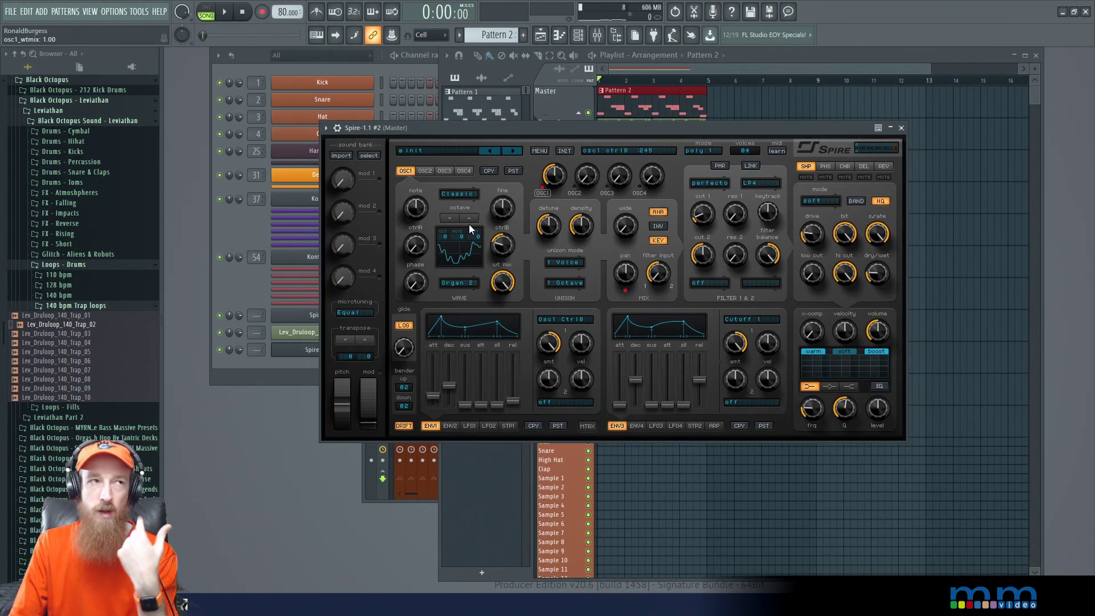
# Step: Audition the pattern while reworking oscillator 1's wavetable mix, settling around 755
pyautogui.moveTo(500, 279); pyautogui.dragTo(498, 357)
pyautogui.press('space')
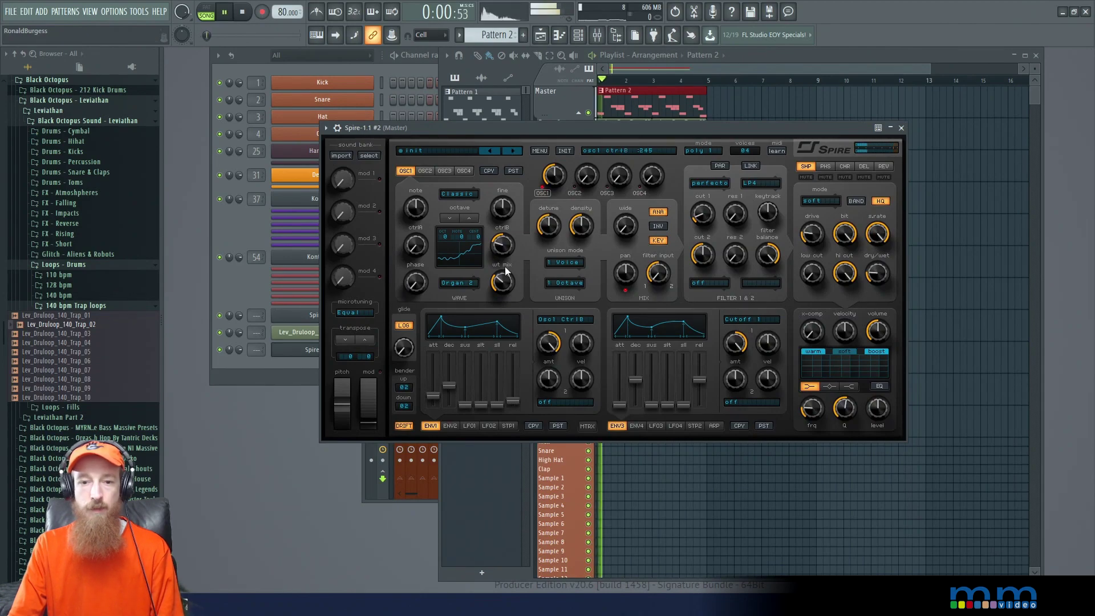
pyautogui.moveTo(502, 288); pyautogui.dragTo(506, 179)
pyautogui.press('space')
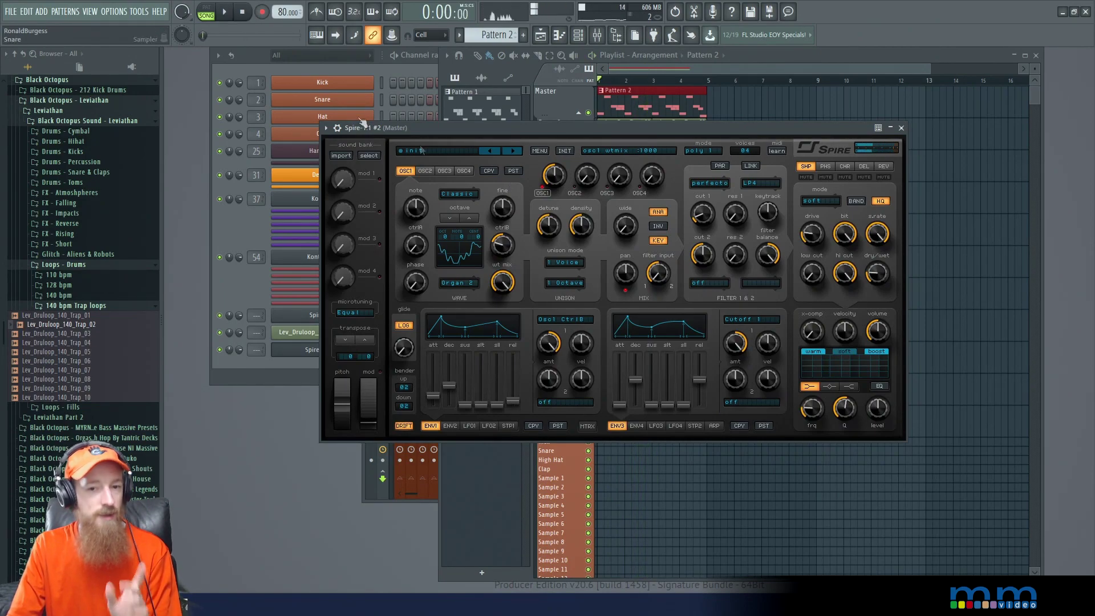
pyautogui.moveTo(502, 282); pyautogui.dragTo(509, 372)
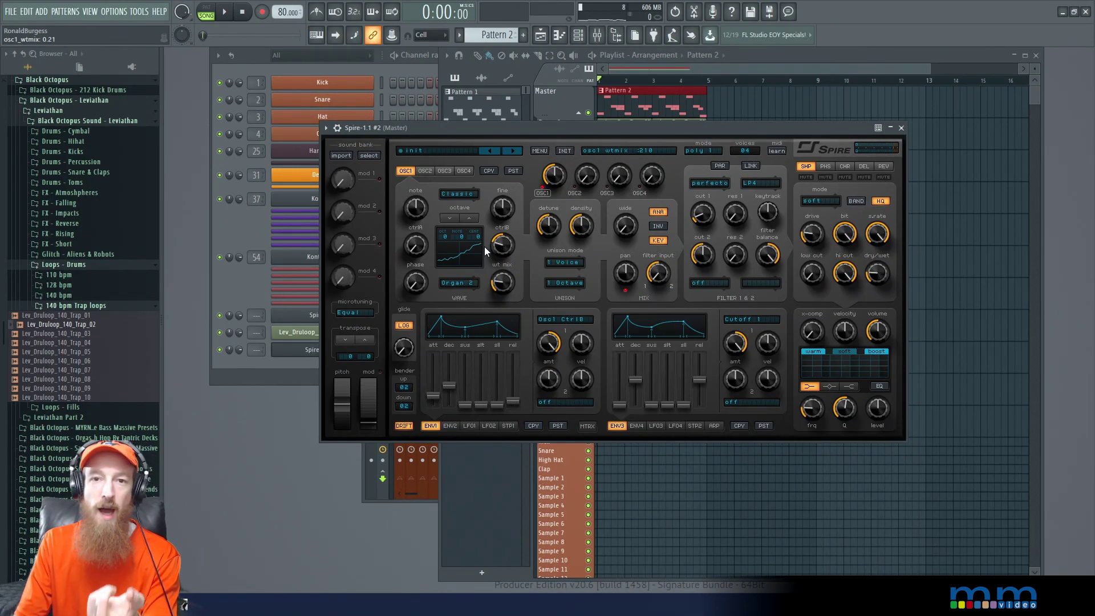
pyautogui.moveTo(505, 286); pyautogui.dragTo(491, 217)
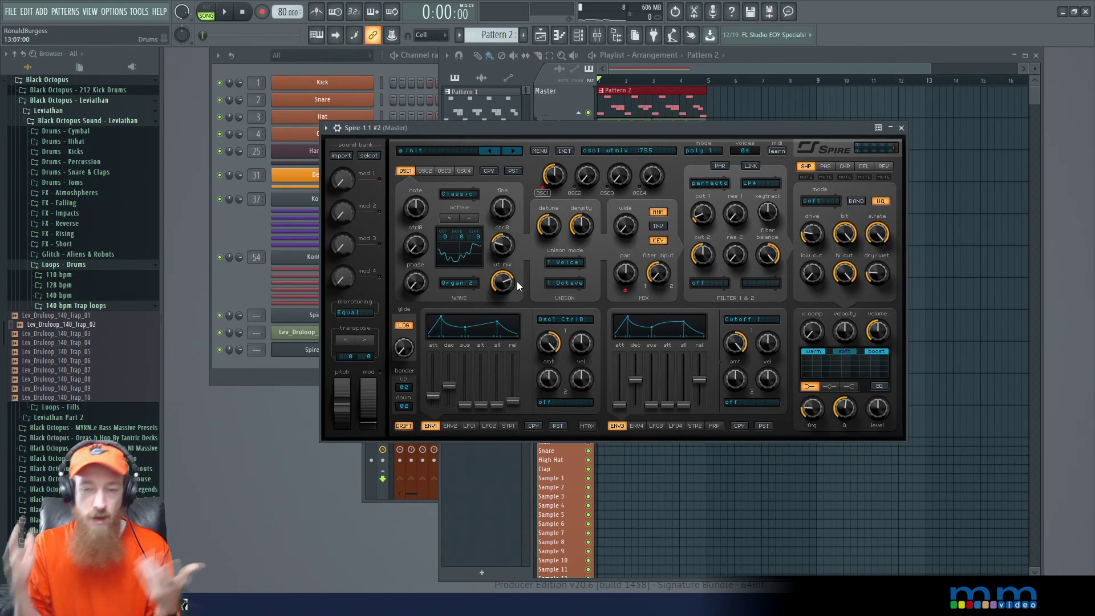
pyautogui.click(468, 279)
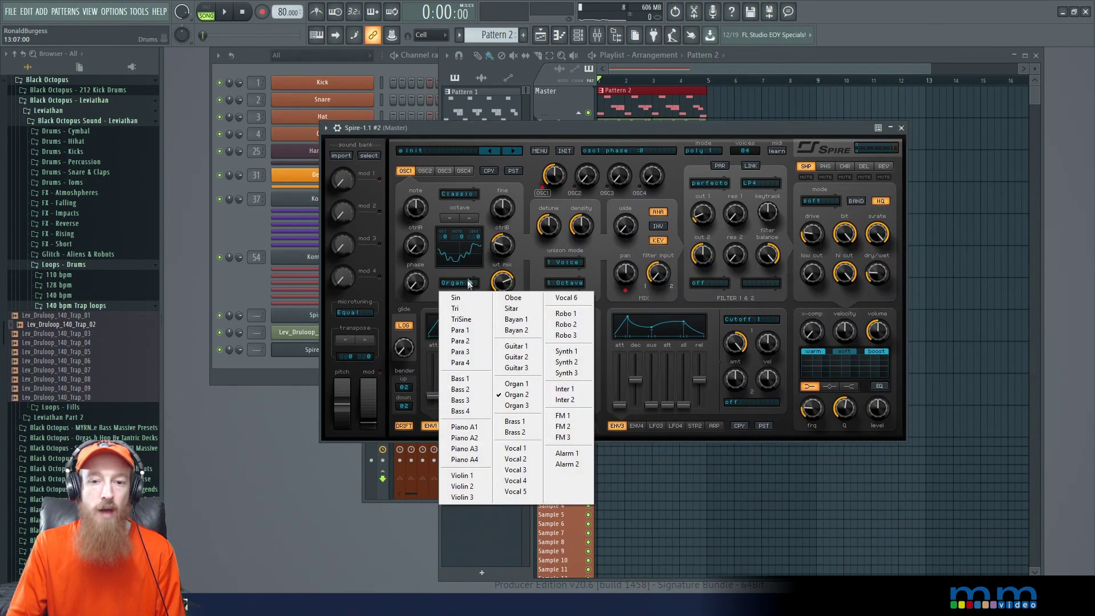
pyautogui.click(438, 271)
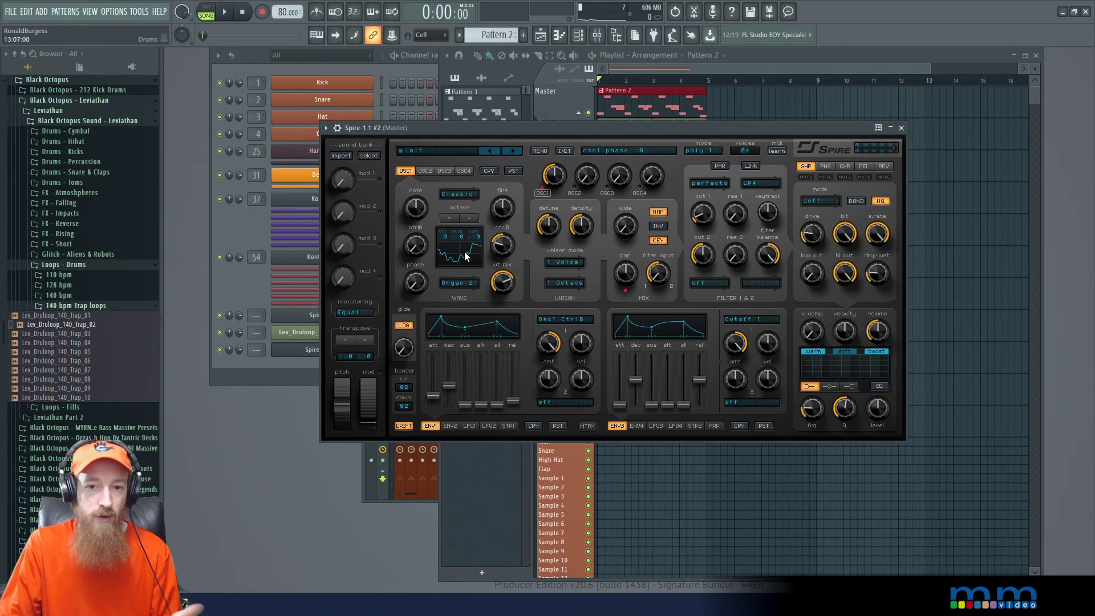
pyautogui.click(466, 288)
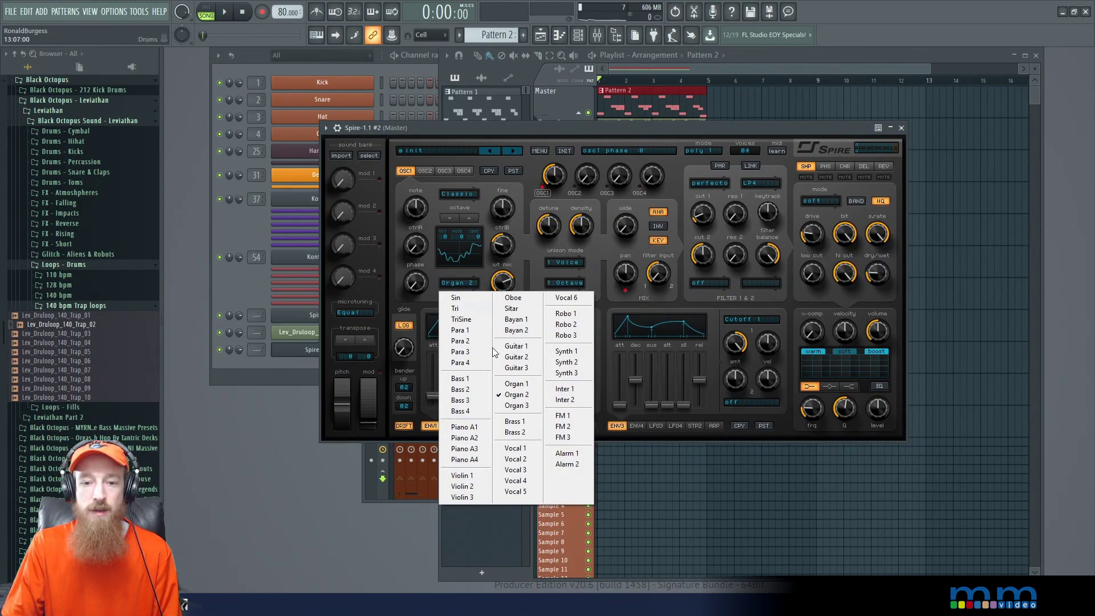
pyautogui.click(475, 269)
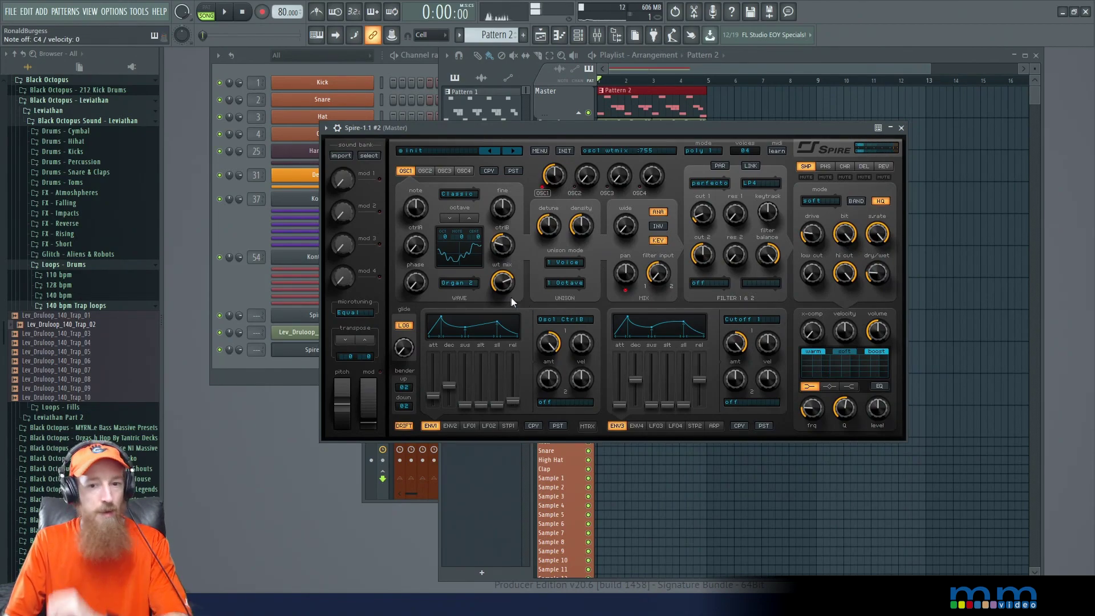
pyautogui.moveTo(638, 131); pyautogui.dragTo(627, 115)
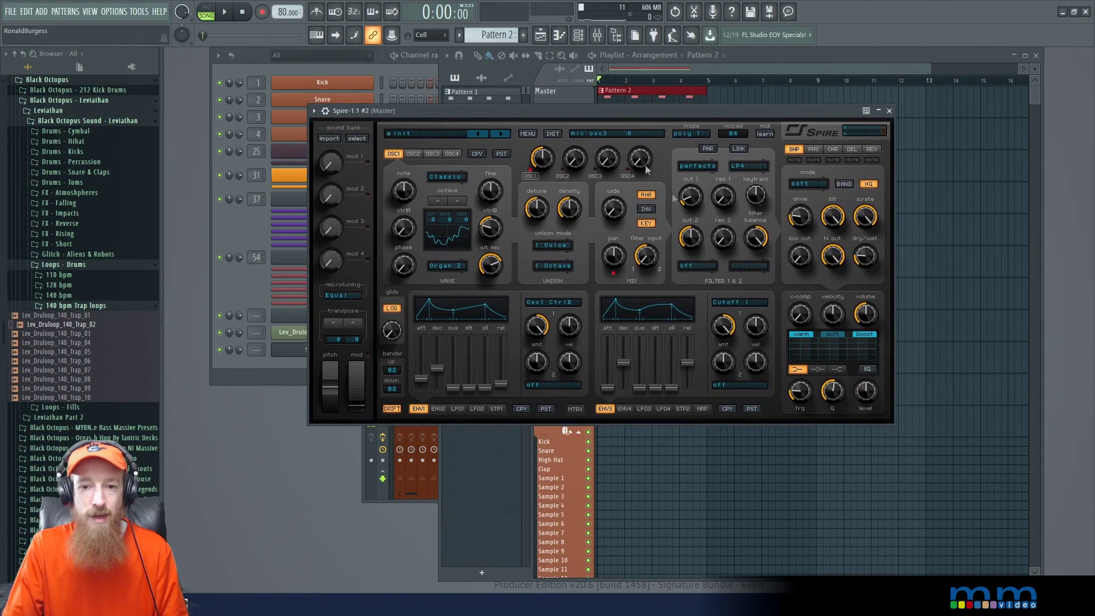